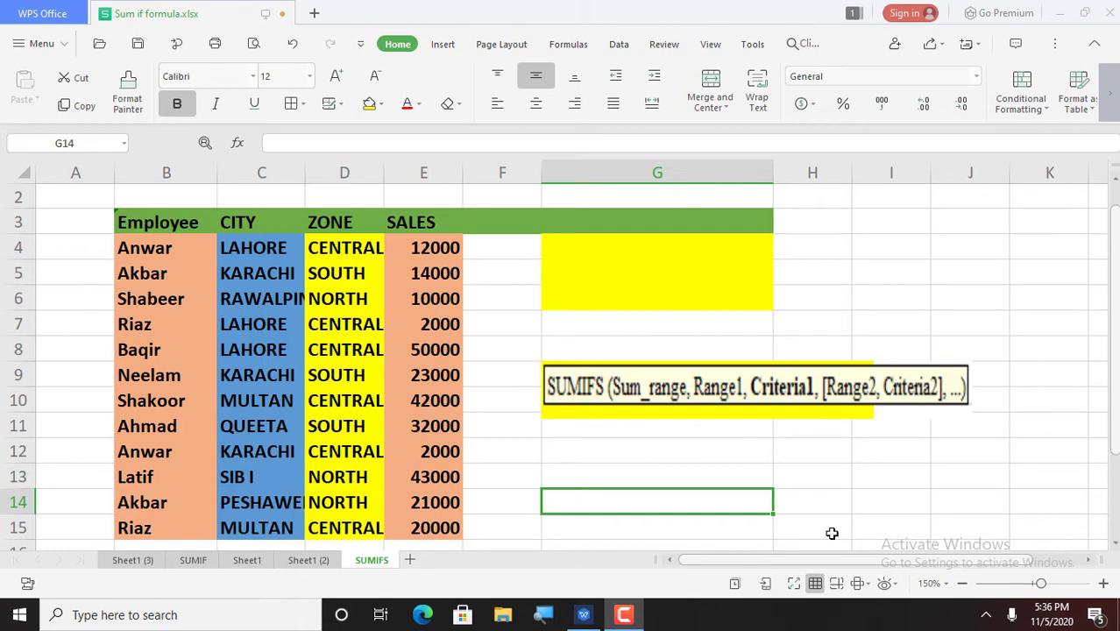
Step: Review the SUMIF sheet's example, then examine the ZONE and CITY columns on the SUMIFS sheet
left_click(193, 560)
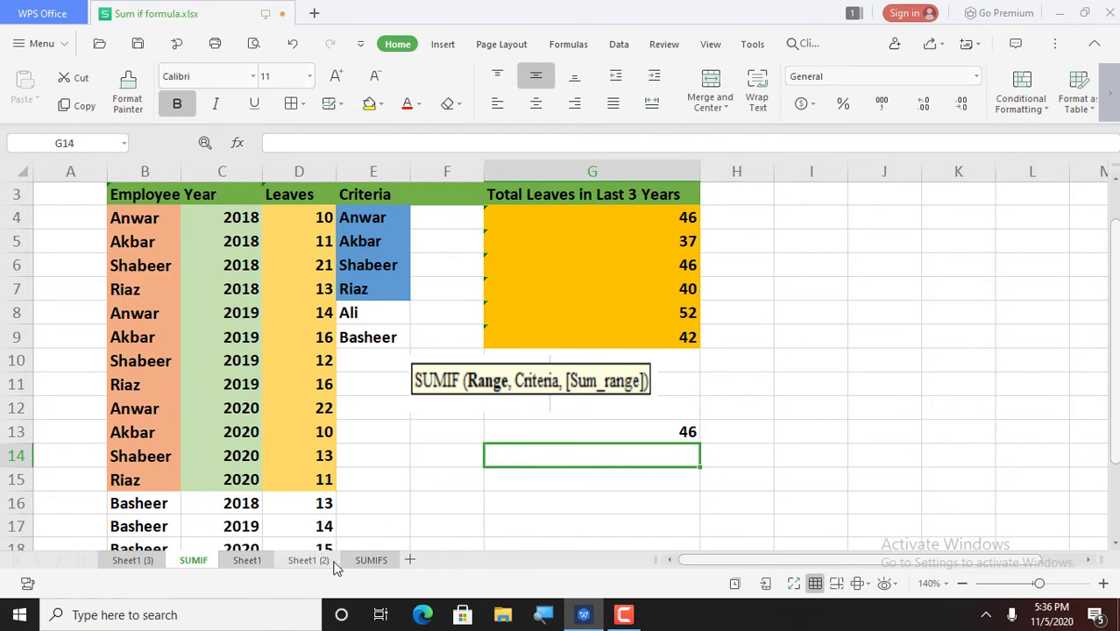
left_click(368, 561)
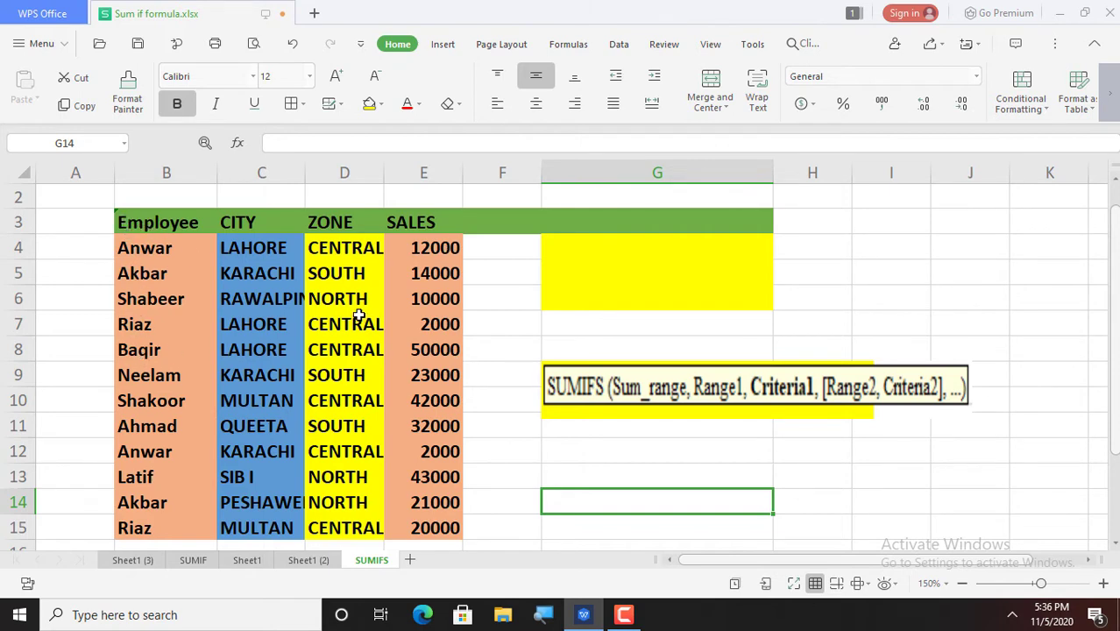
left_click(360, 257)
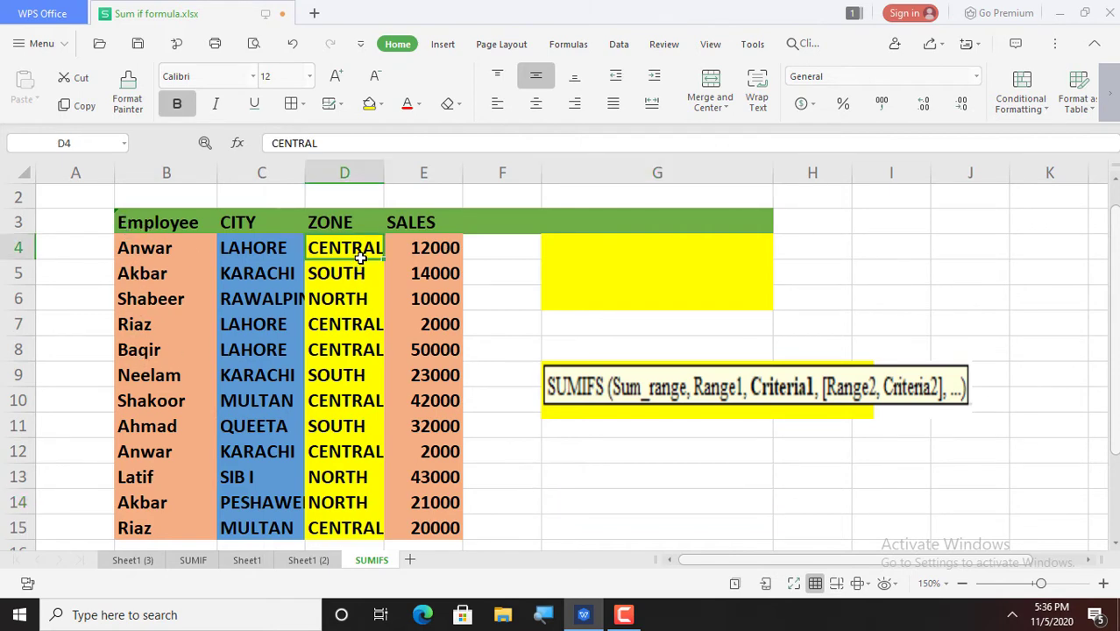
left_click(261, 252)
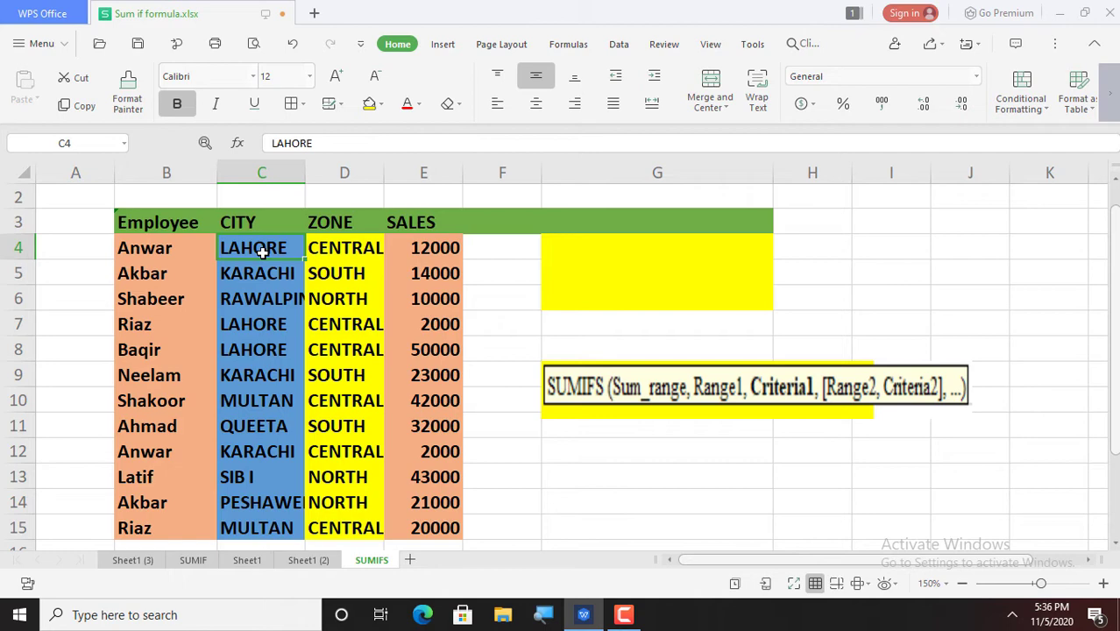
Step: Start a SUMIFS formula in G4 with the sales figures E4:E15 as the sum range
left_click(612, 249)
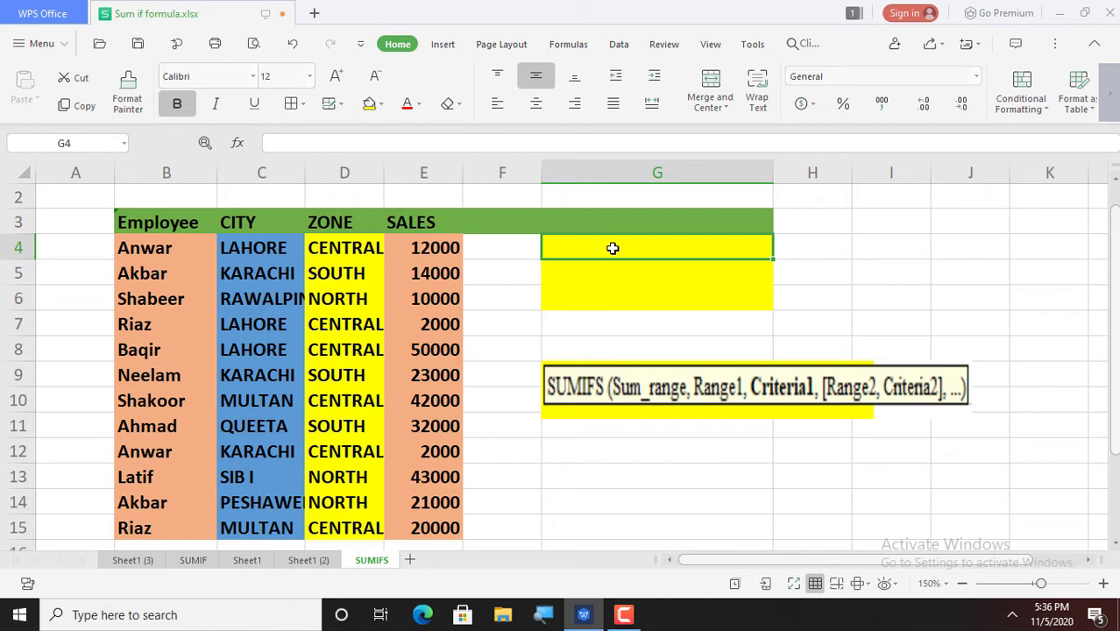
type("=")
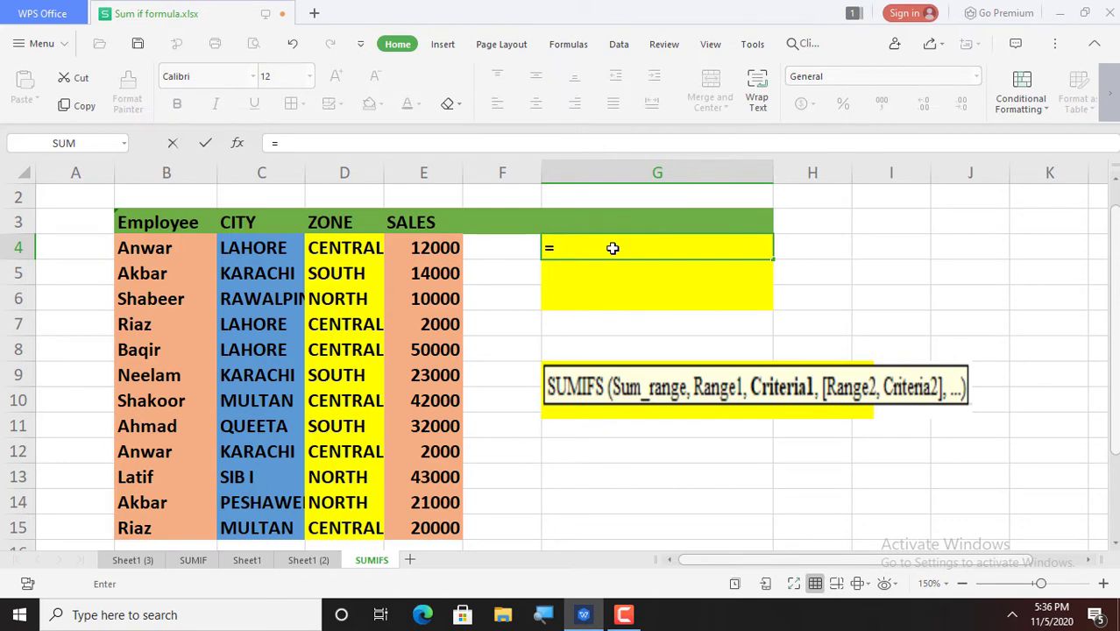
type("SUMI")
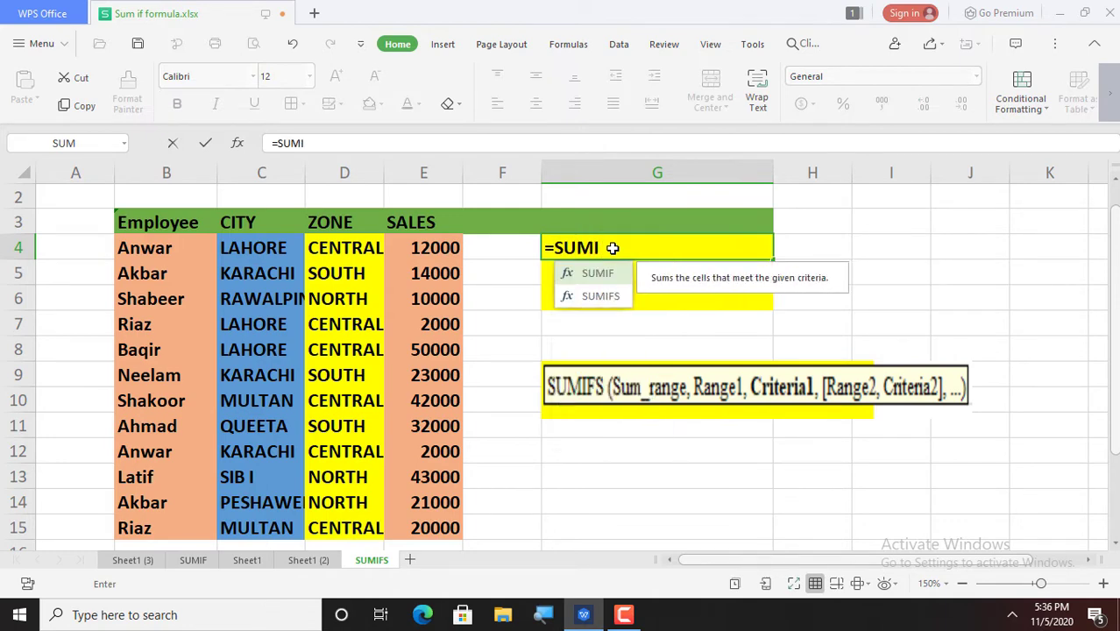
type("FS")
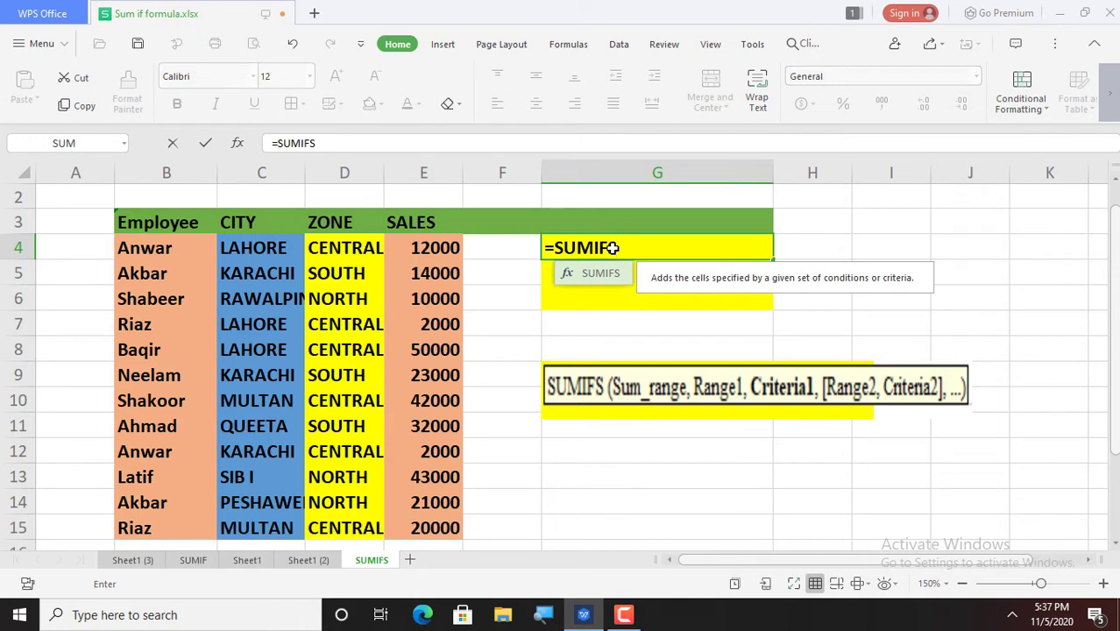
type("(")
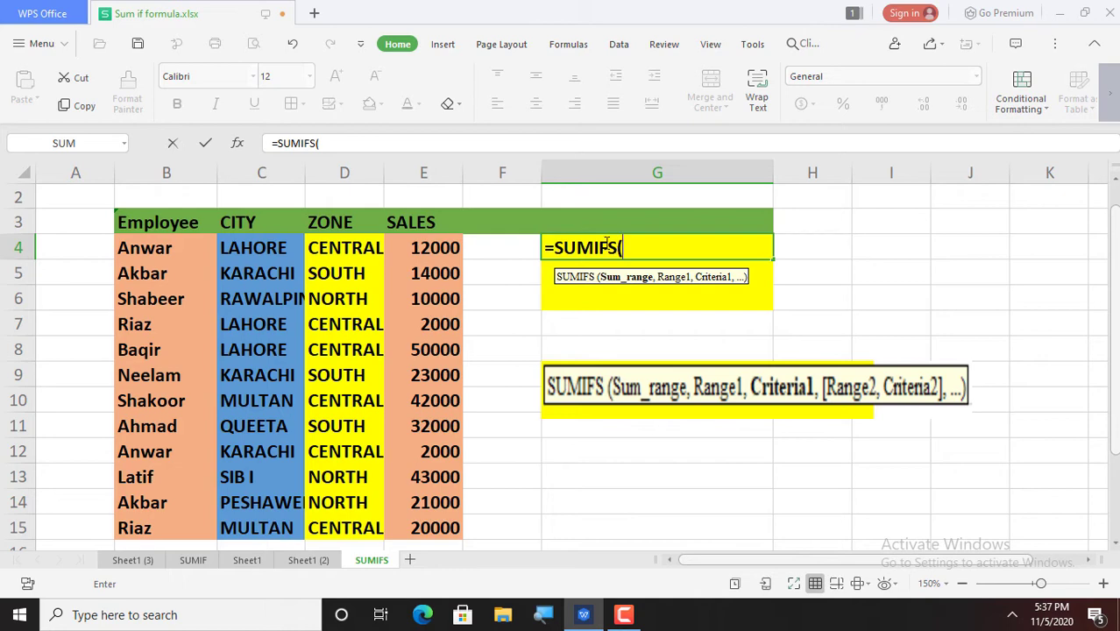
left_click(438, 249)
left_click_drag(438, 249, 450, 527)
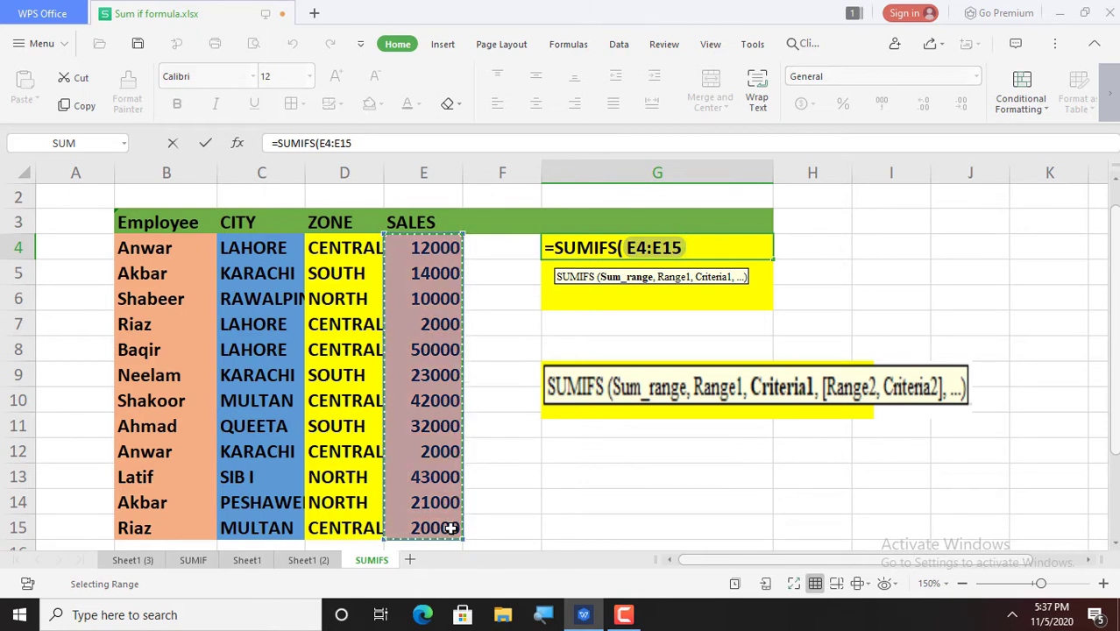
type(",")
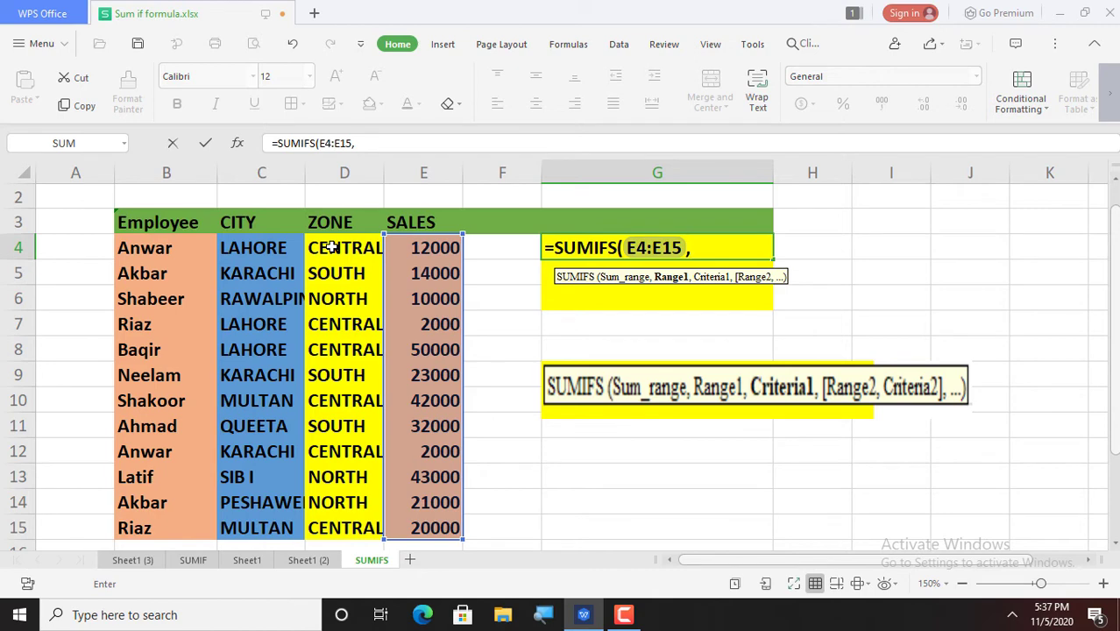
Step: Add the zone range D4:D15 with cell D4 as its criterion to the G4 formula
left_click_drag(332, 247, 356, 524)
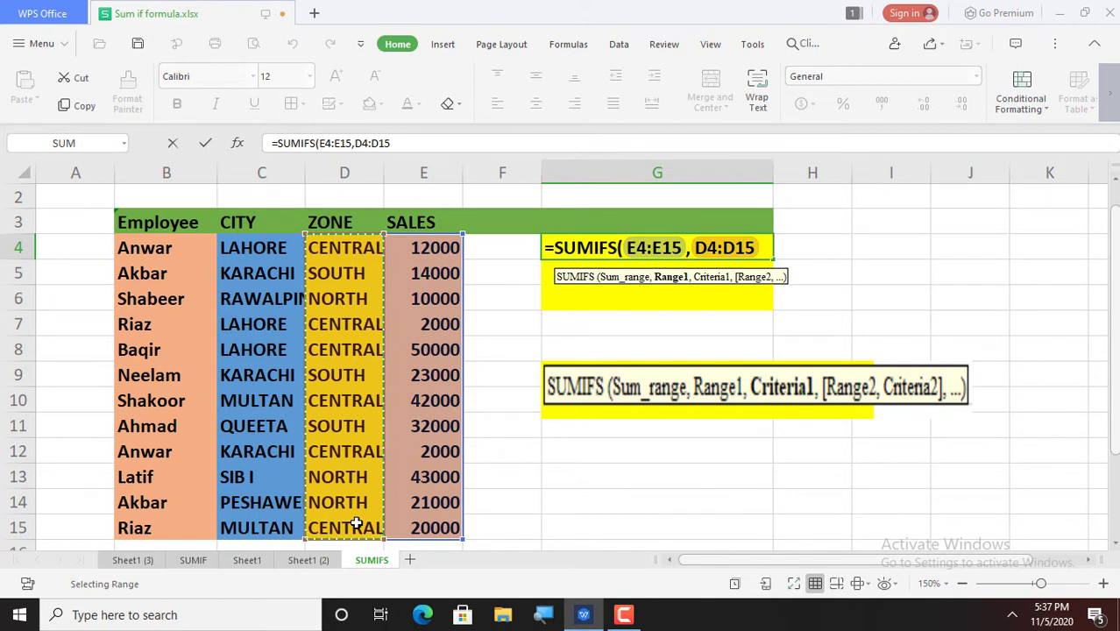
type(",")
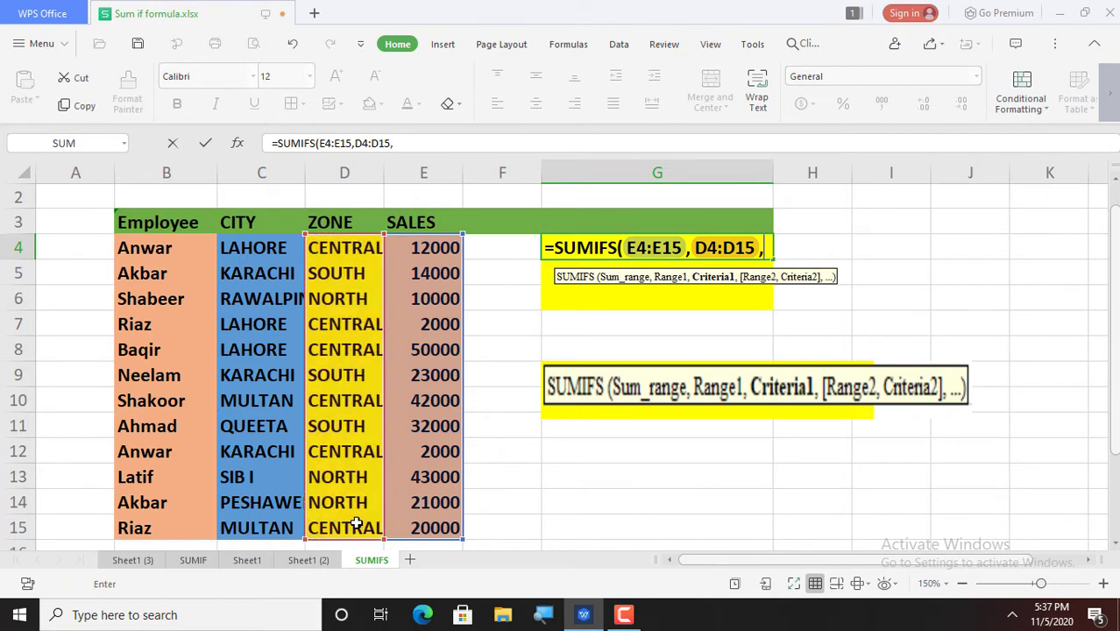
left_click(334, 251)
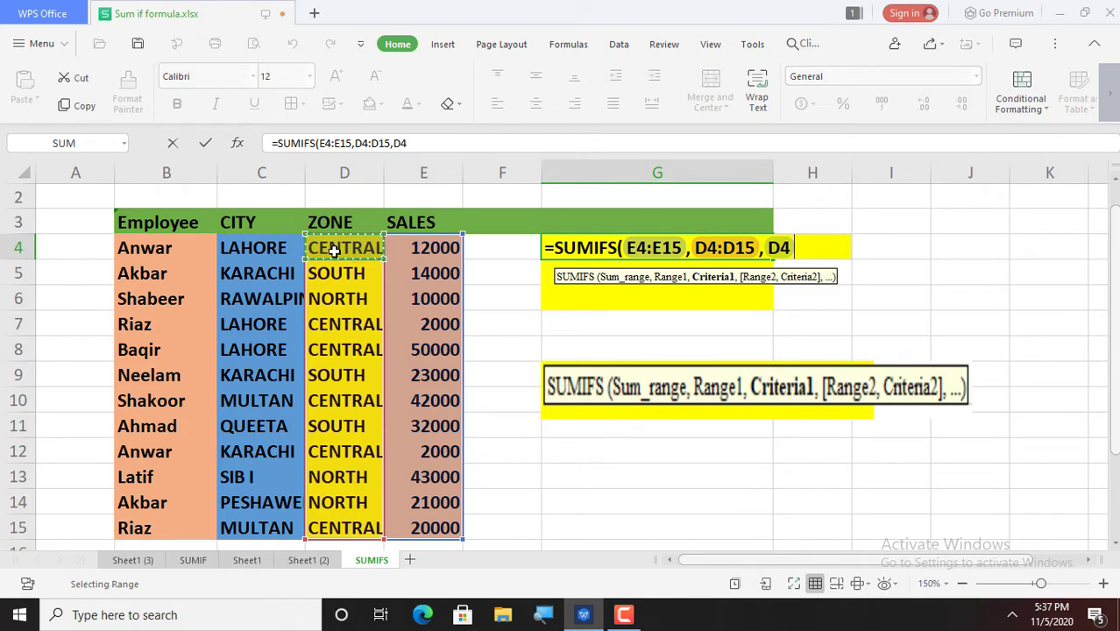
type(",")
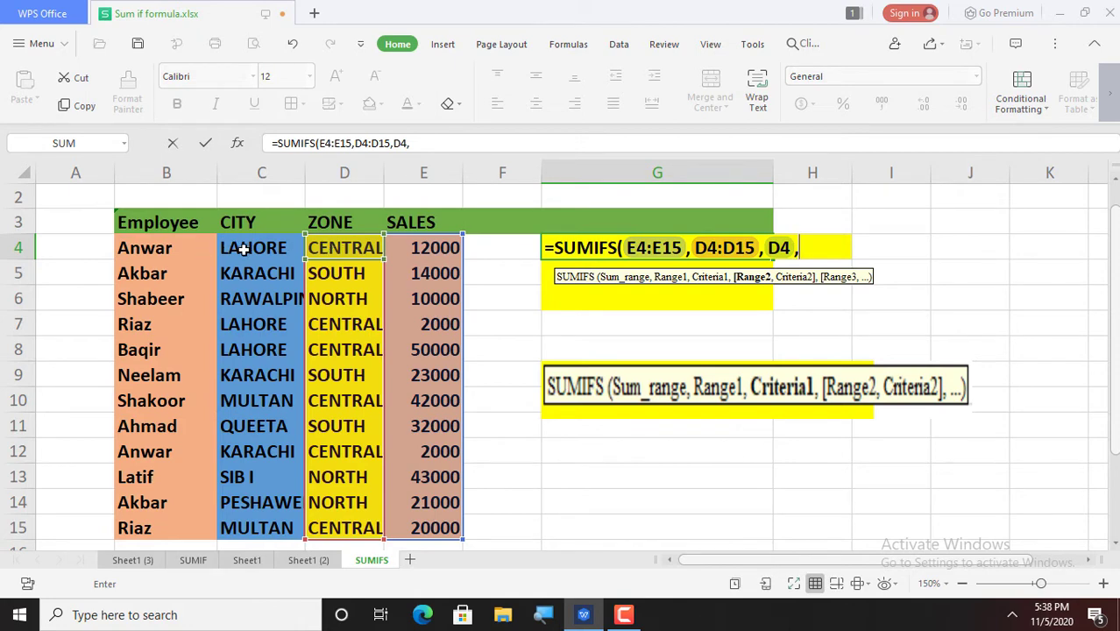
Step: Complete the G4 formula with the city range C4:C15 and cell C4 as its criterion, and check the entered formula
left_click_drag(244, 248, 263, 530)
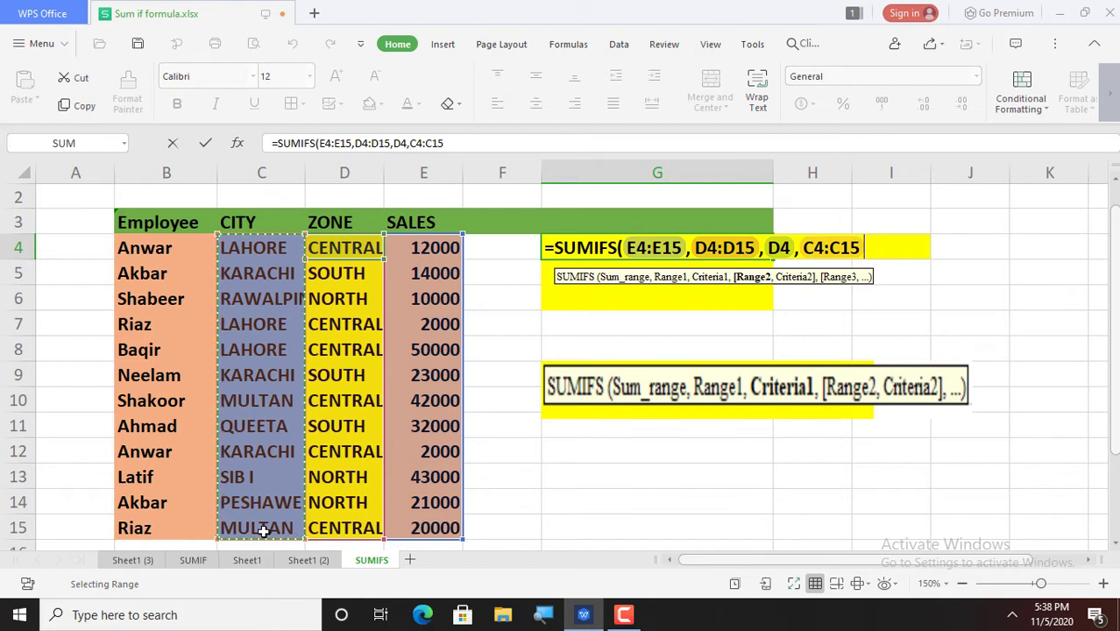
type(",")
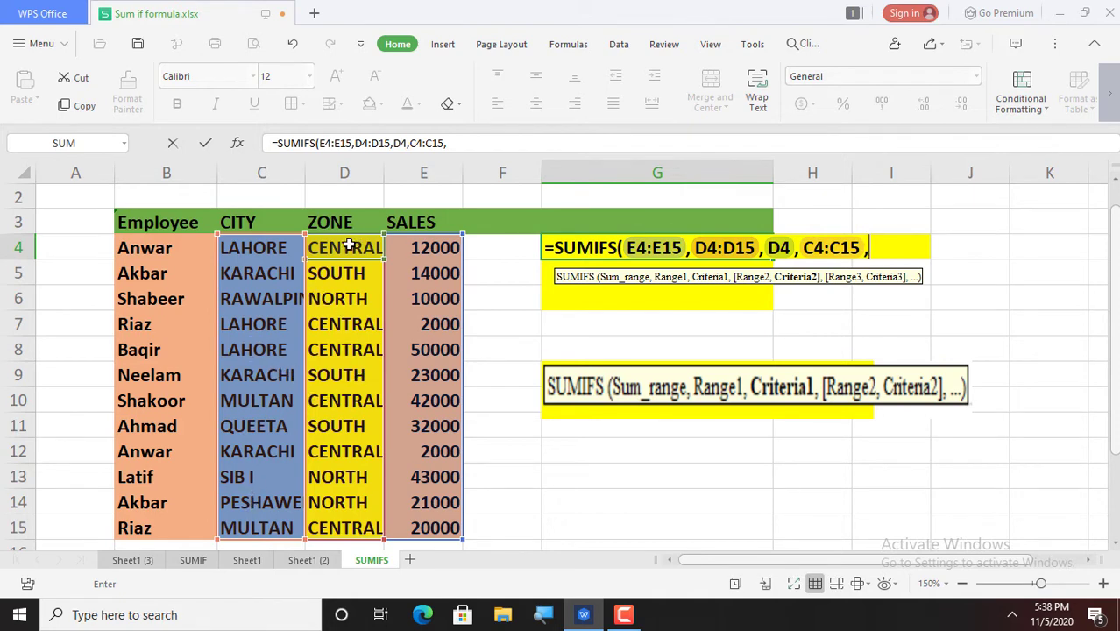
left_click(273, 249)
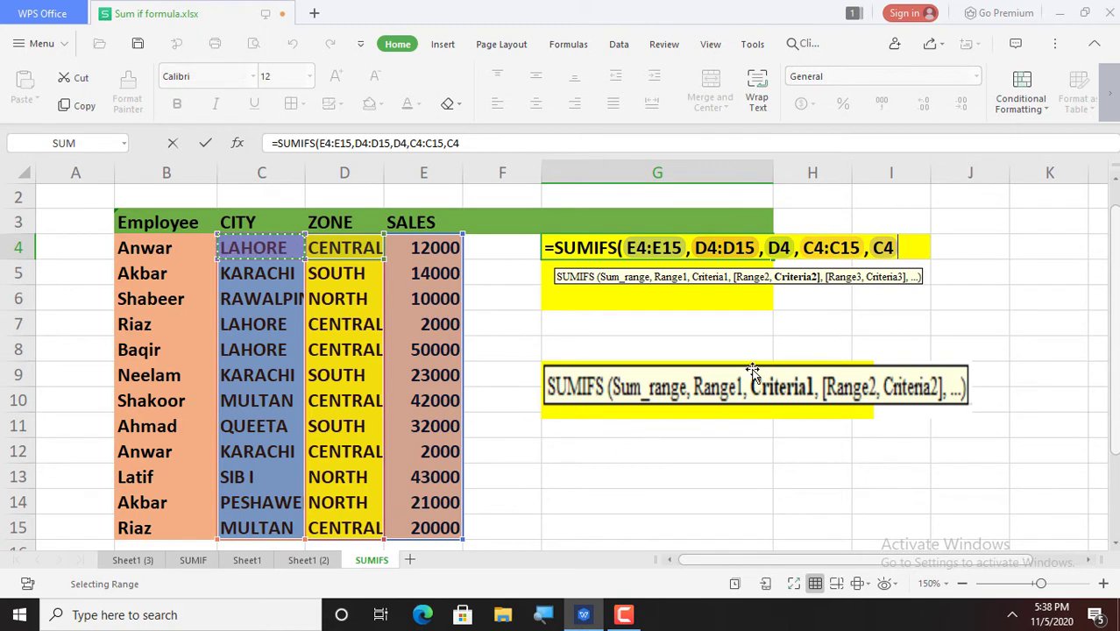
type(")")
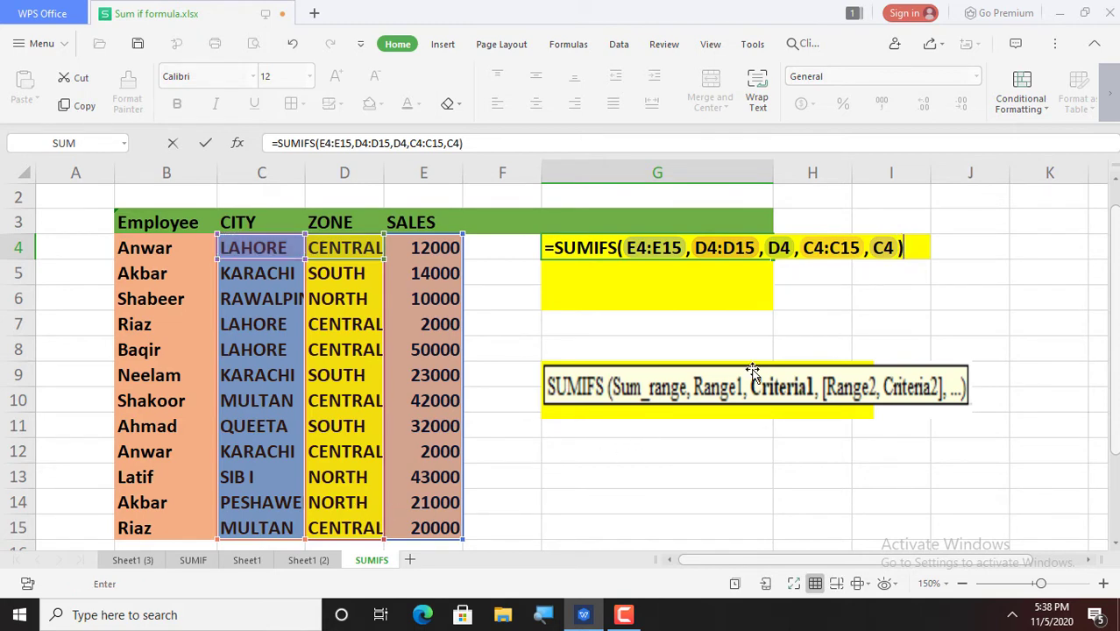
key("Return")
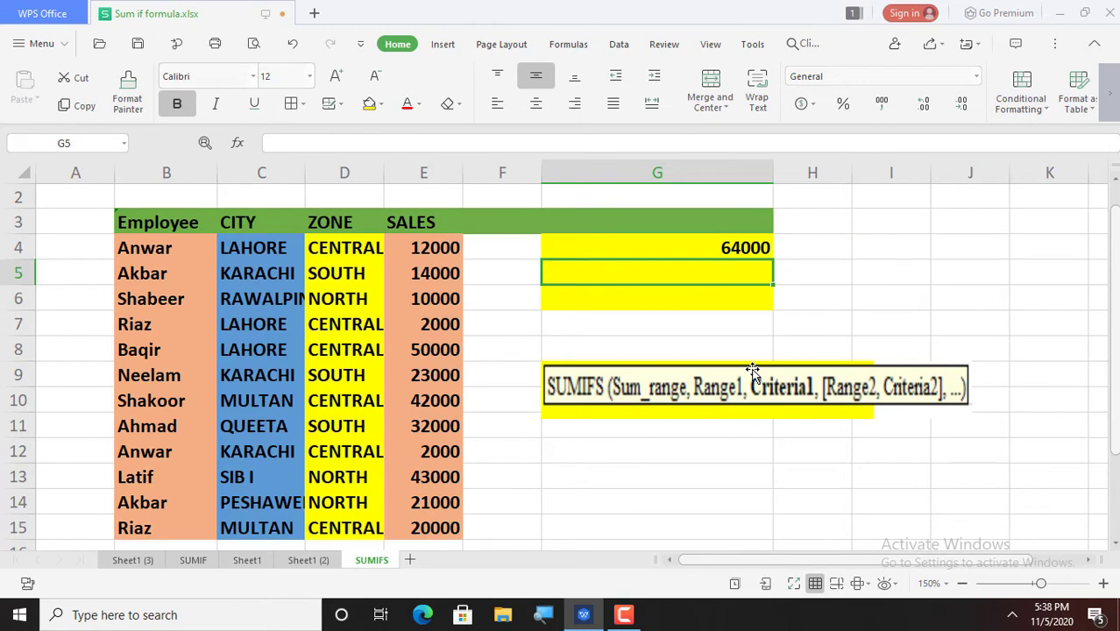
left_click(731, 248)
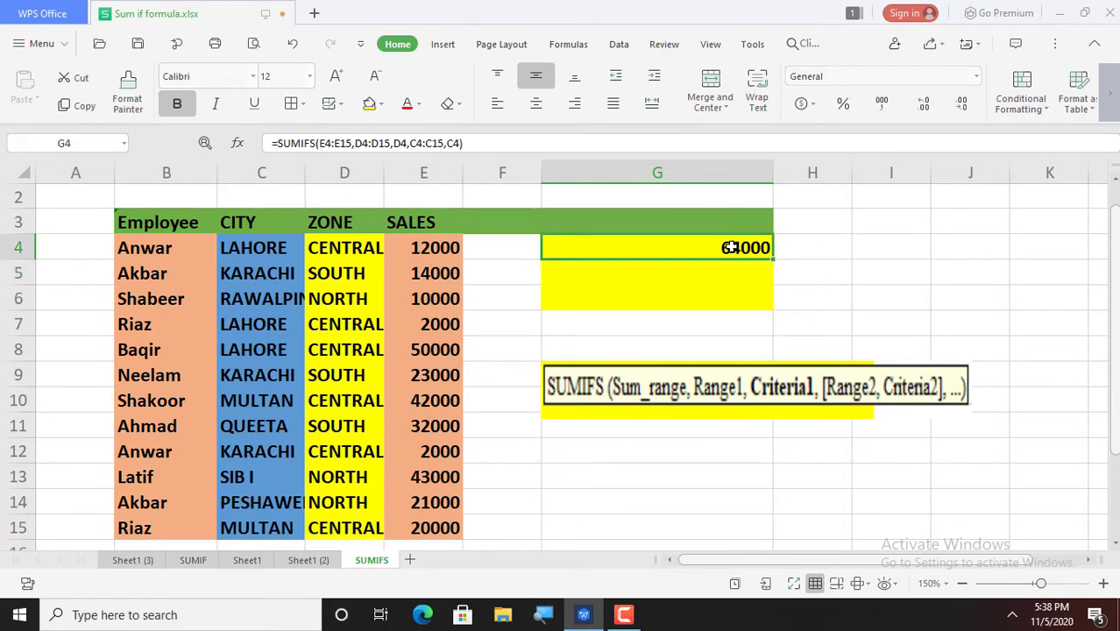
Step: Change the zone in D12, on the second KARACHI row's CENTRAL entry, to SOUTH
left_click(661, 276)
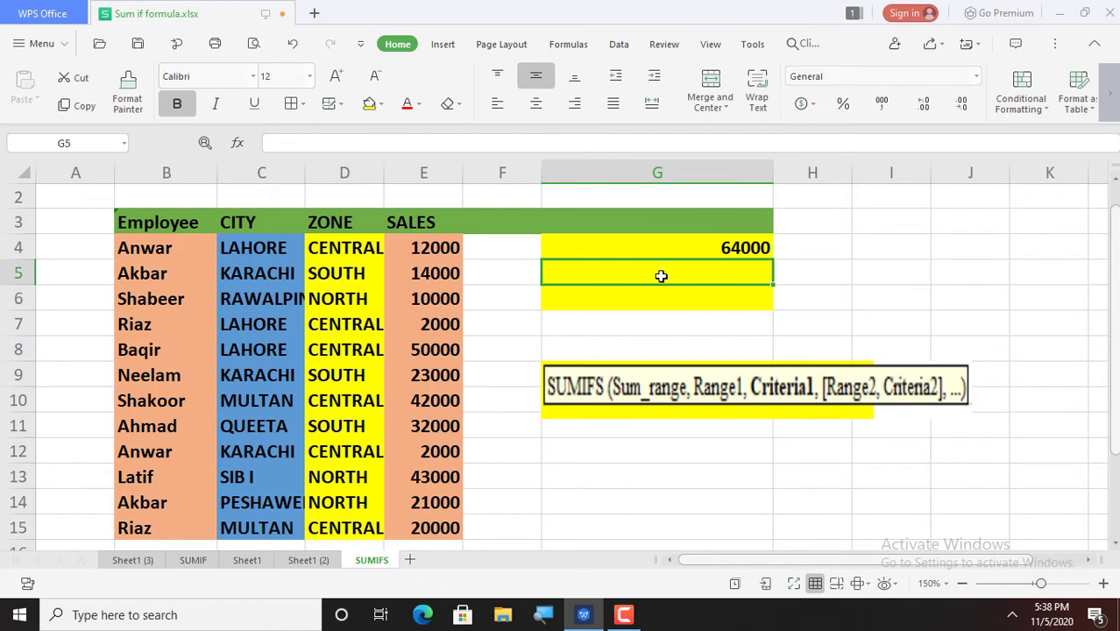
left_click(361, 450)
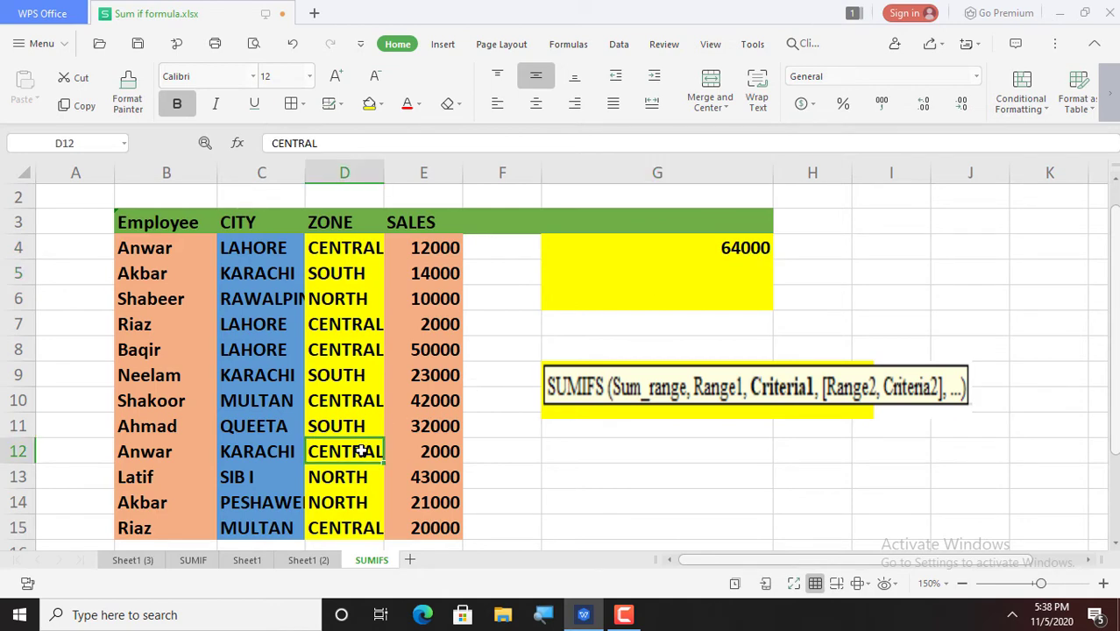
type("SOUTH")
key("Return")
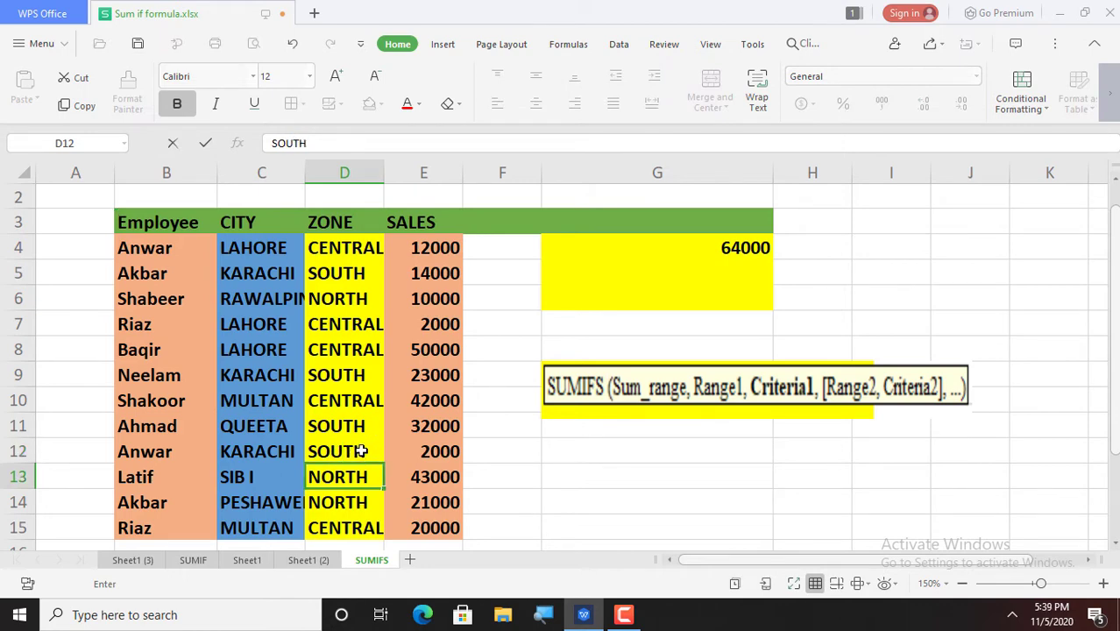
Step: Start a SUMIFS formula in G5 with the sales figures E4:E15 as the sum range
left_click(661, 266)
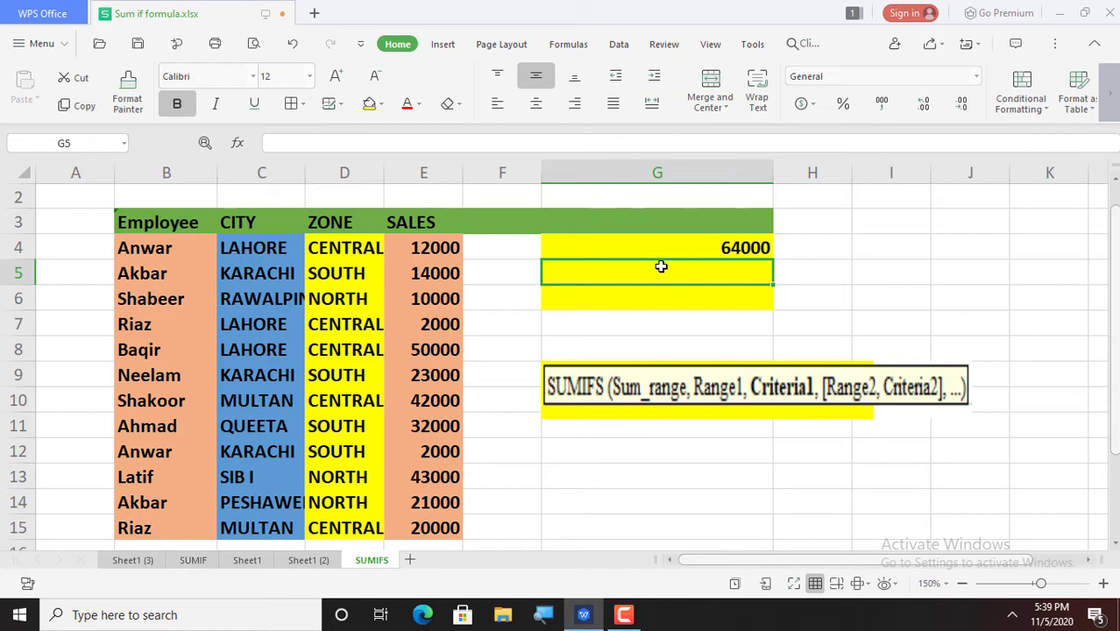
type("=")
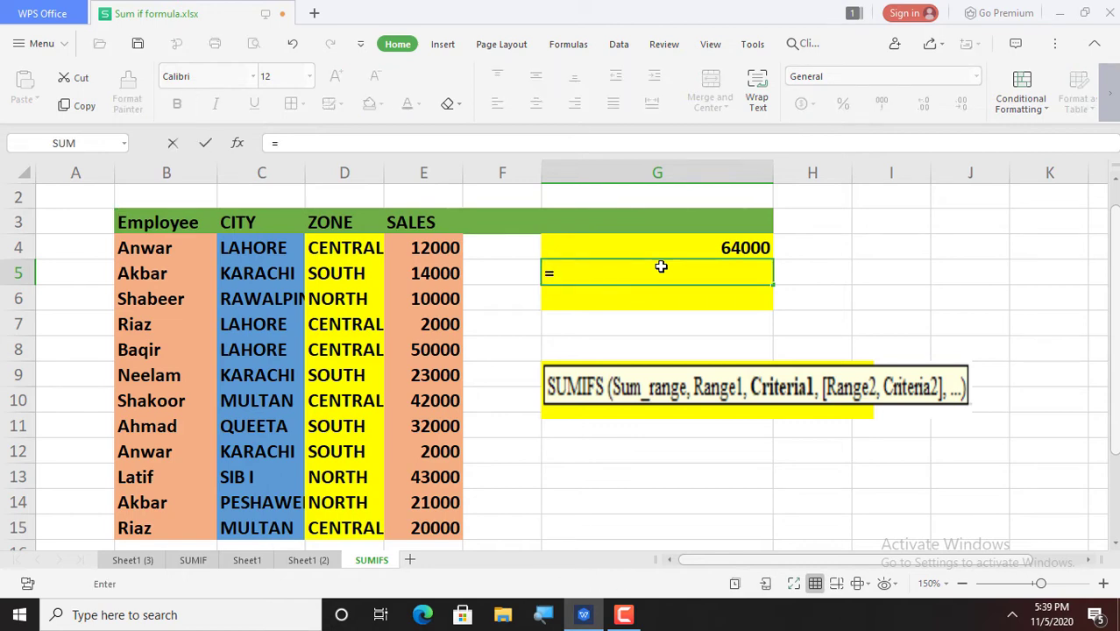
type("SUMIFS")
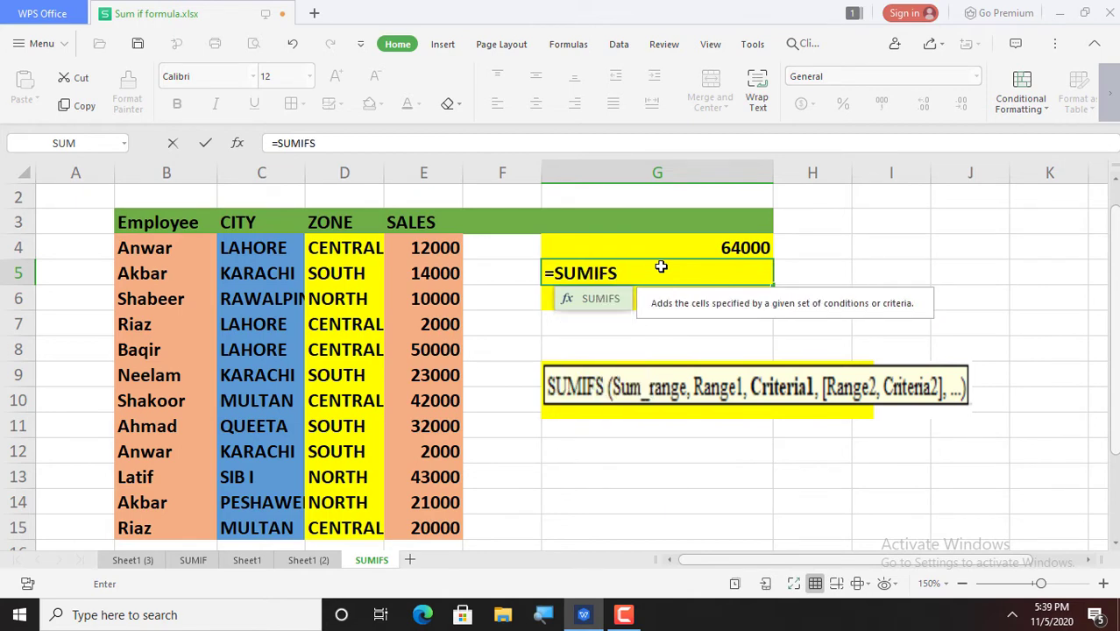
type("(")
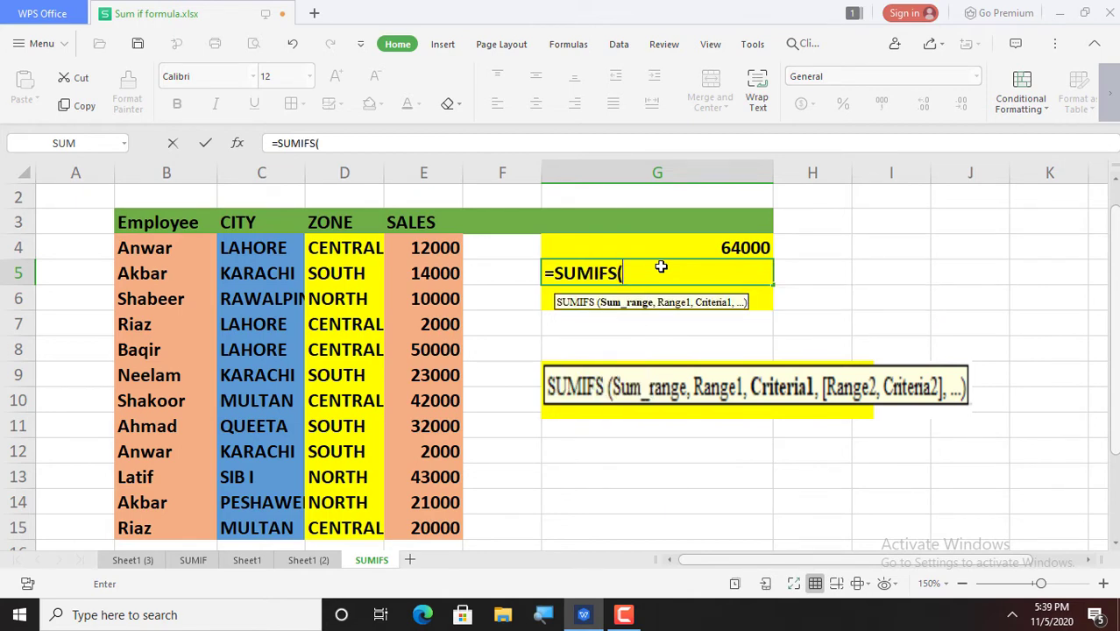
left_click(431, 247)
left_click_drag(432, 247, 432, 526)
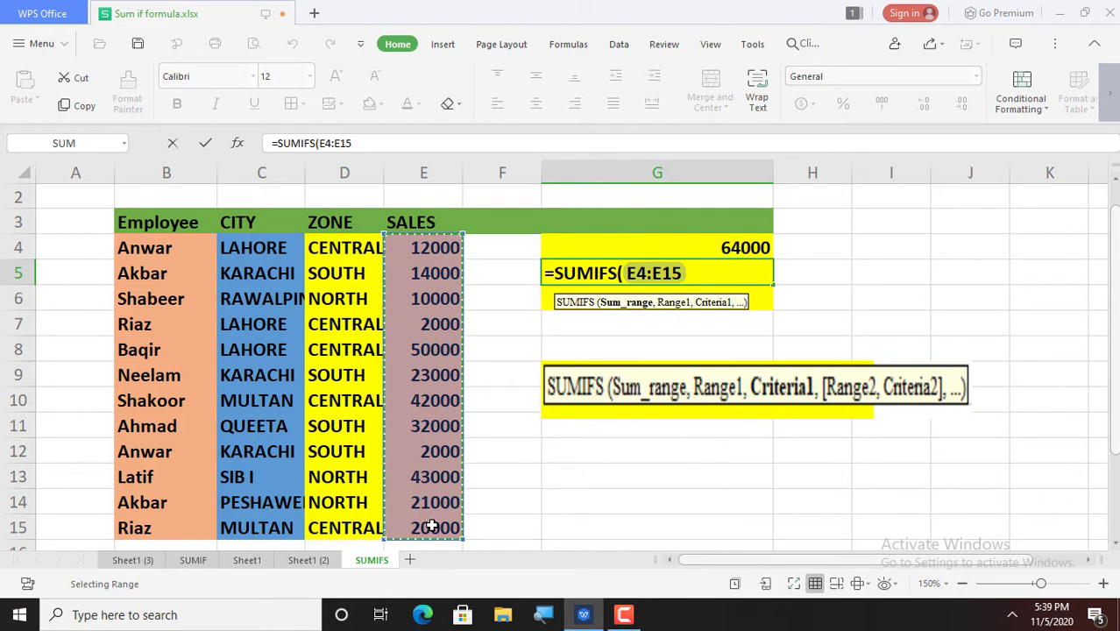
type(",")
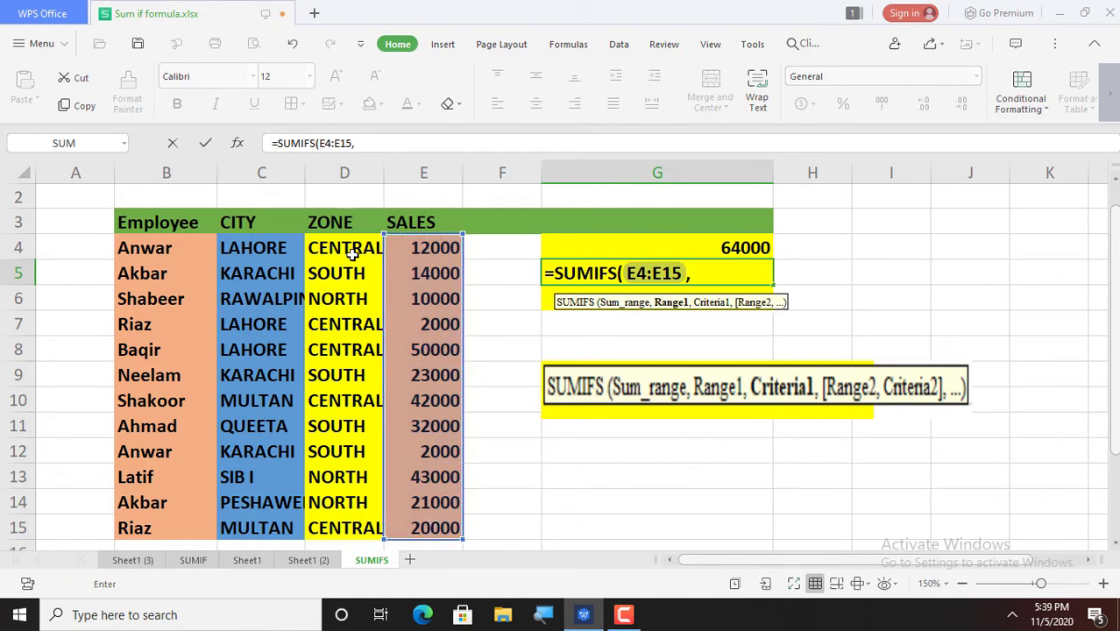
Step: Add the zone range D4:D15 with cell D5 as its criterion to the G5 formula
left_click_drag(353, 254, 360, 528)
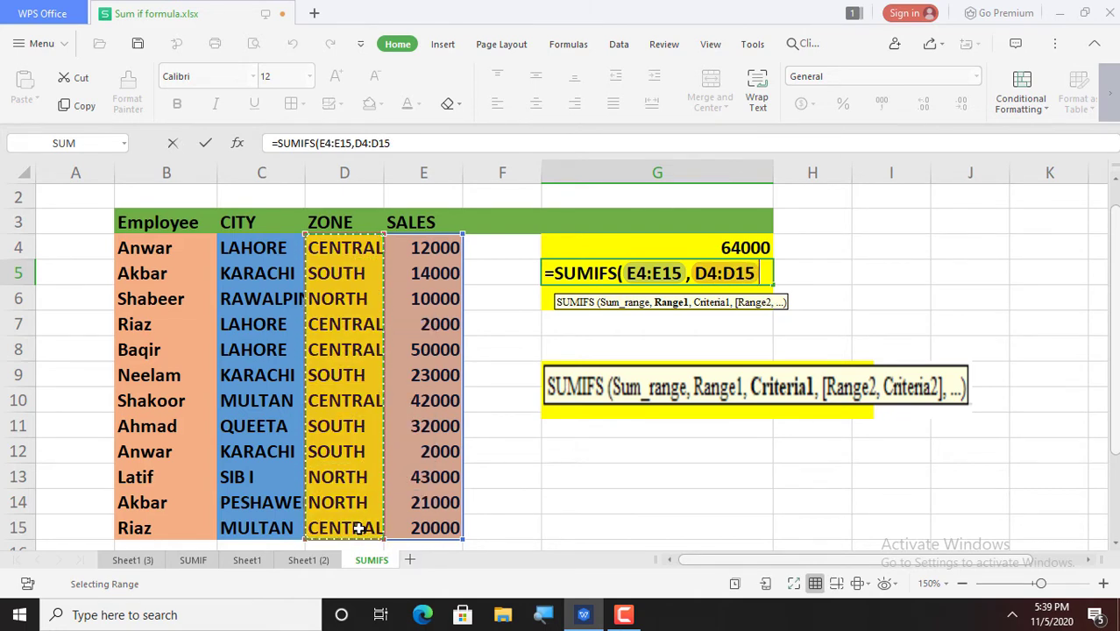
type(",")
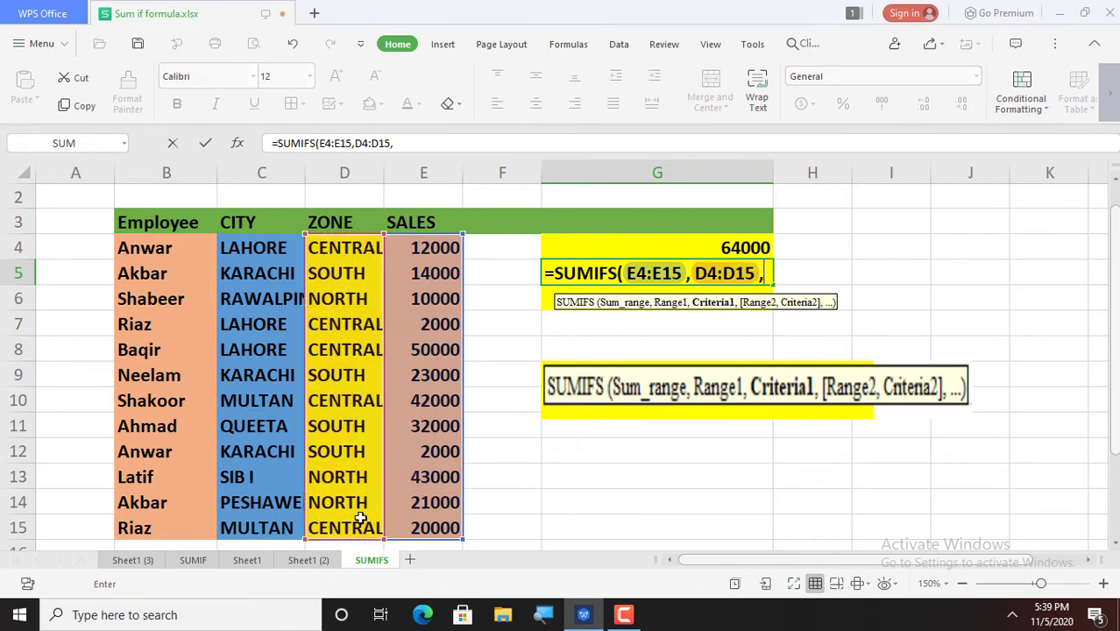
left_click(337, 275)
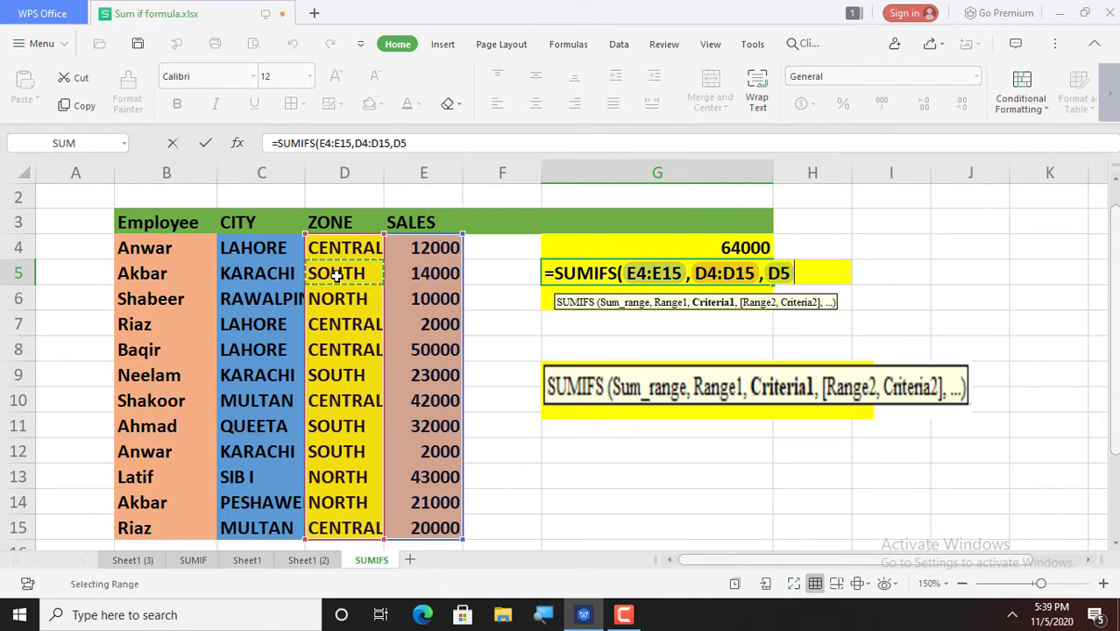
type(",")
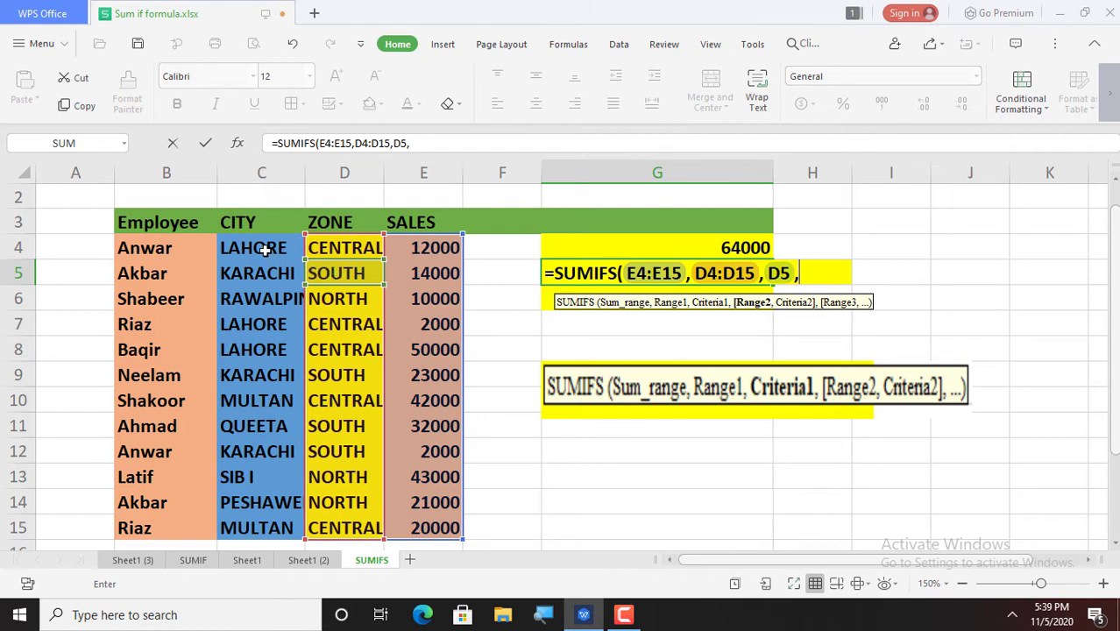
Step: Complete the G5 formula with the city range C4:C15 and cell C5 as its criterion, and enter it
left_click_drag(264, 249, 275, 527)
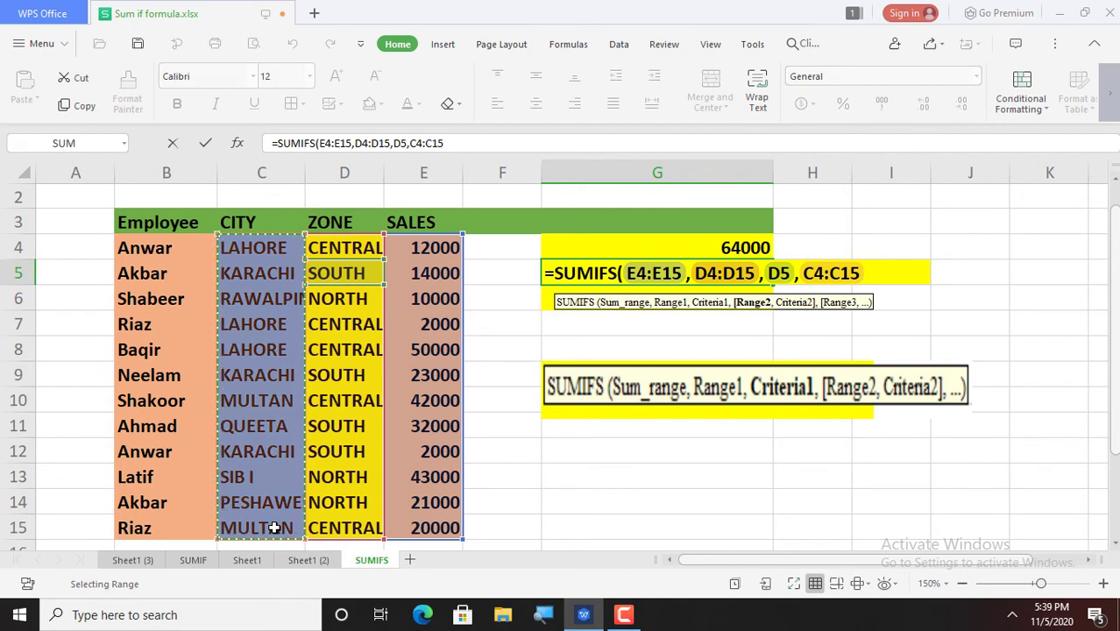
type(",")
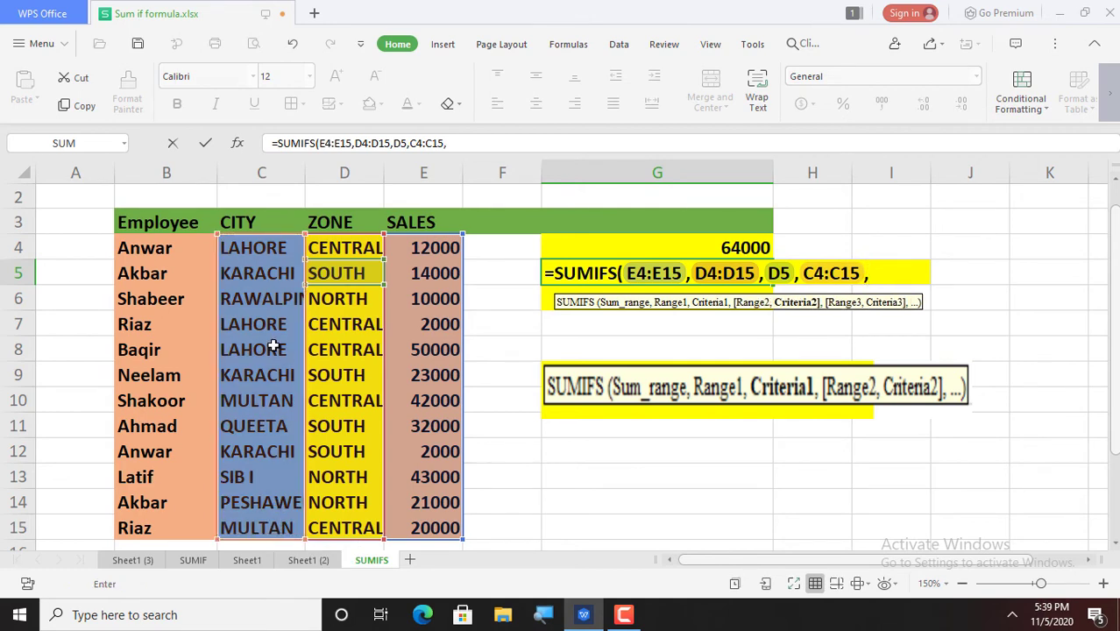
left_click(271, 275)
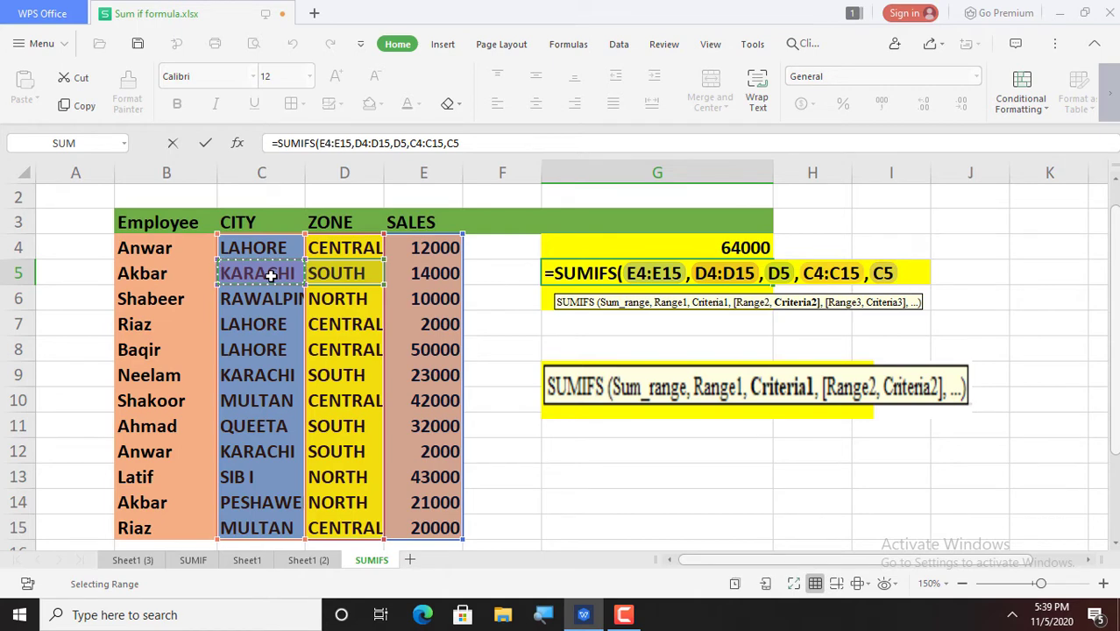
type(")")
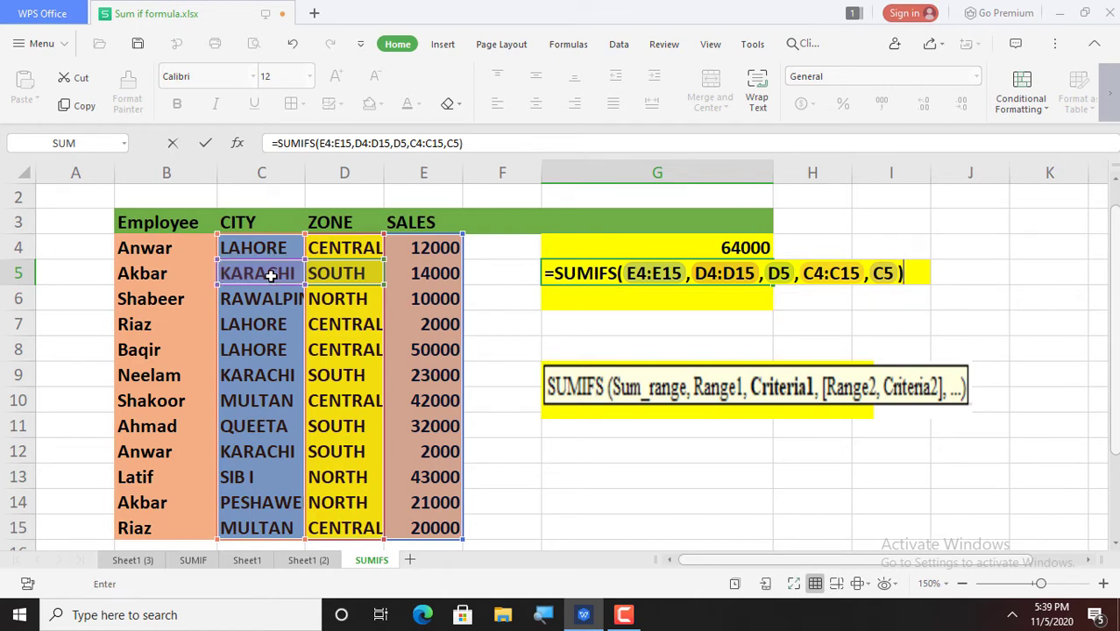
key("Return")
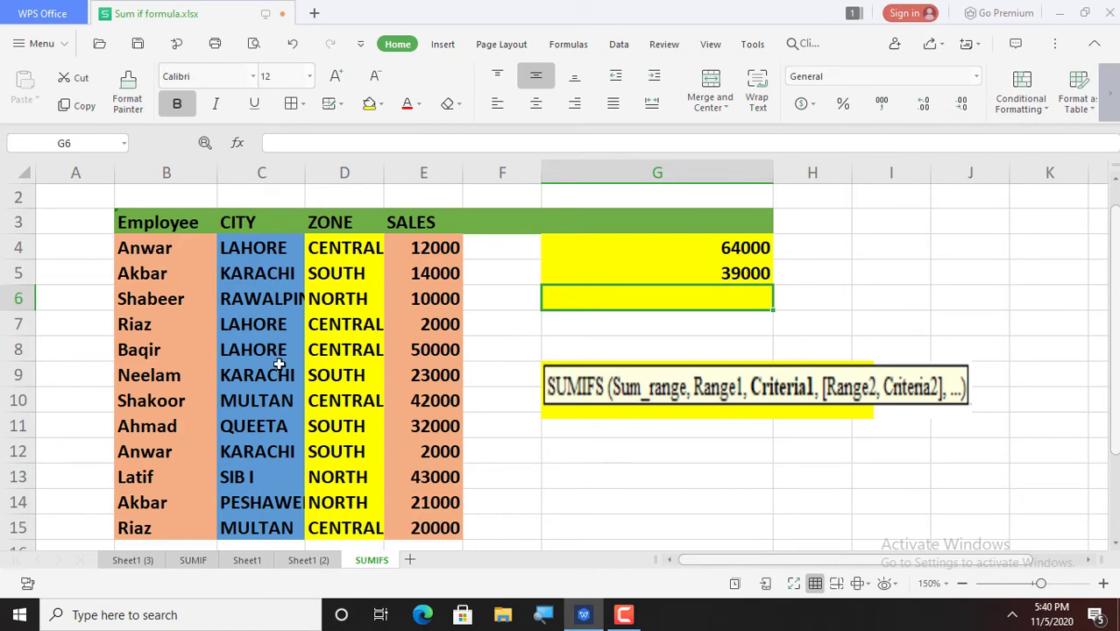
Step: Apply an AutoFilter to header row 3 and review the SUMIFS formulas in G4 and G5
left_click(19, 222)
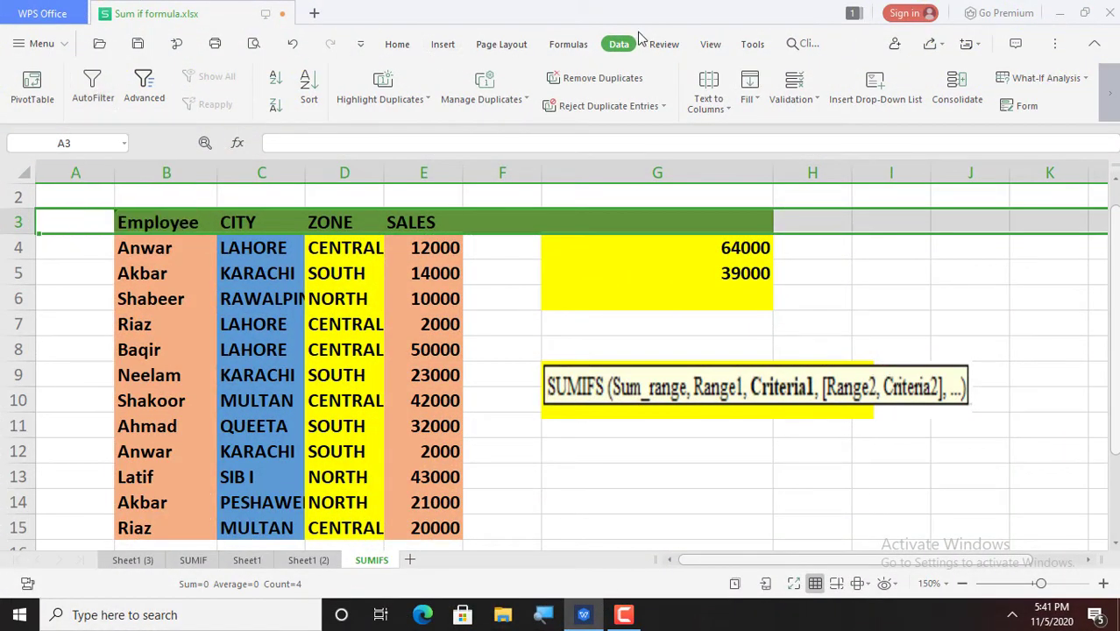
left_click(105, 87)
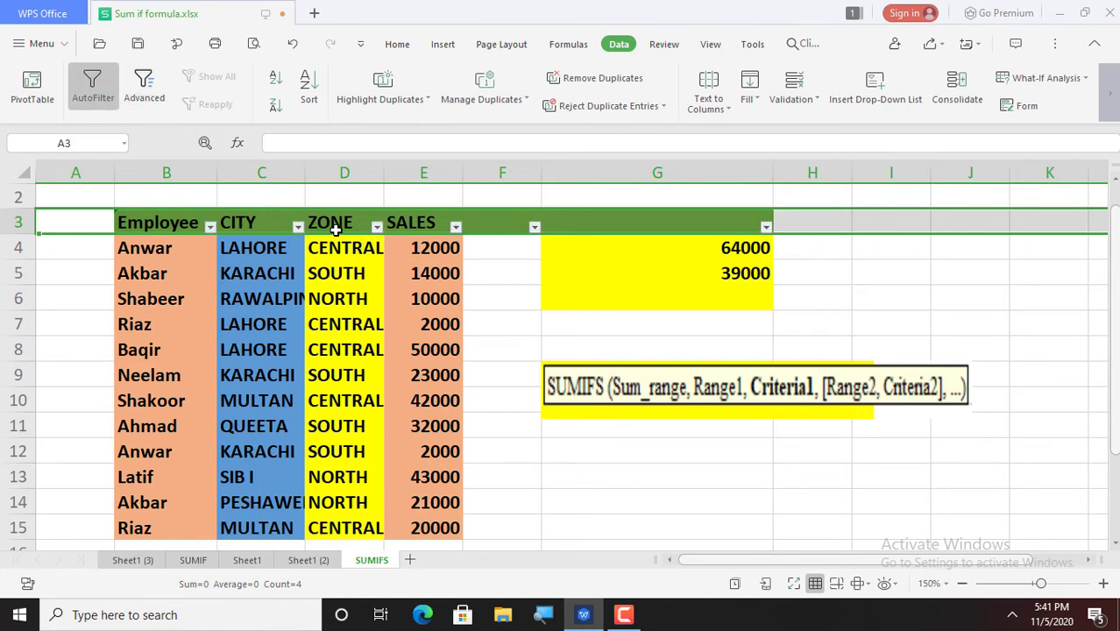
left_click(299, 227)
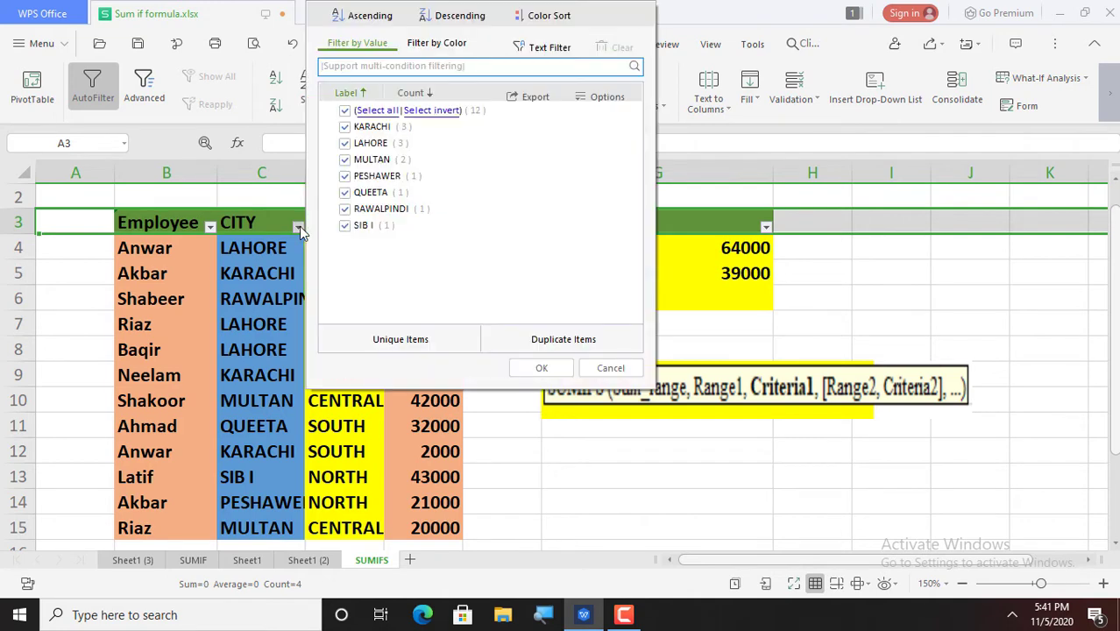
left_click(944, 274)
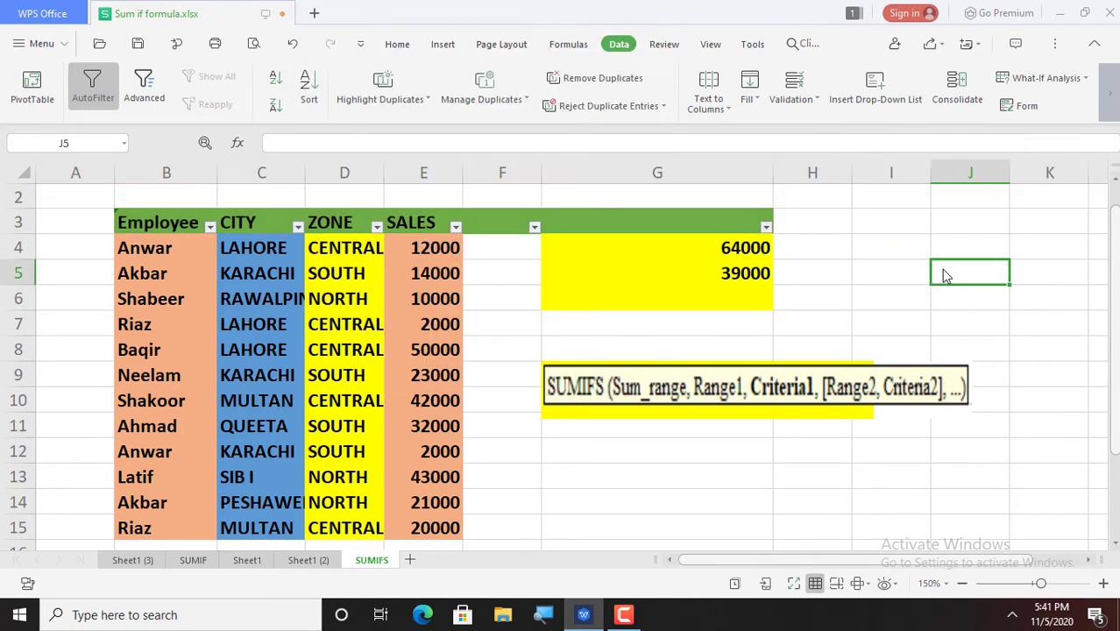
left_click(729, 257)
left_click(727, 276)
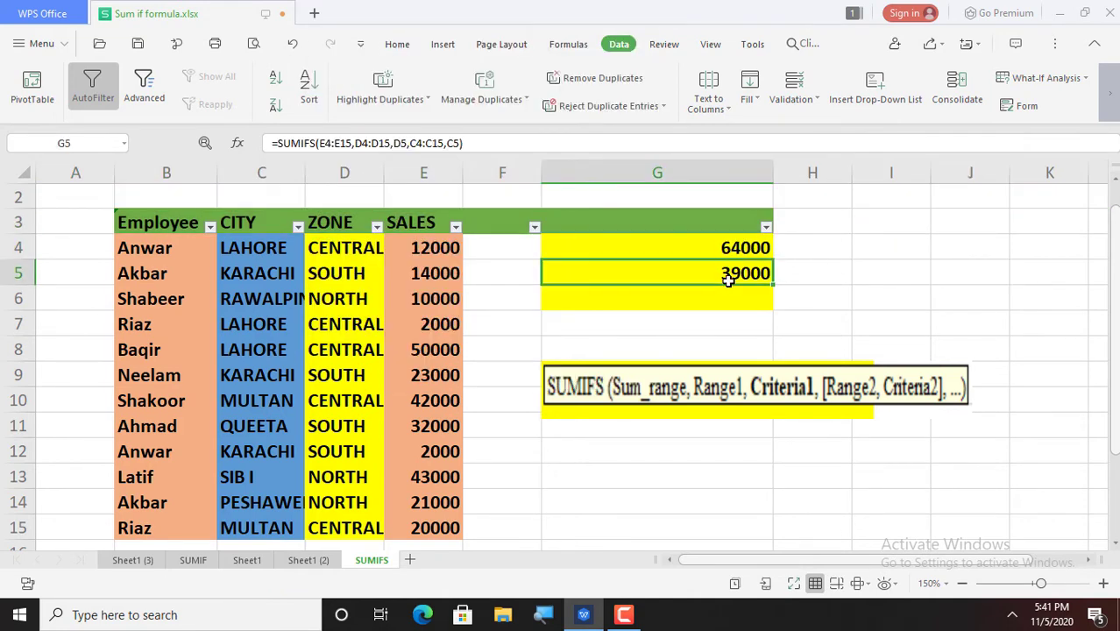
Step: Filter the CITY column to LAHORE only and select the visible sales figures to check their sum against G4
left_click(298, 226)
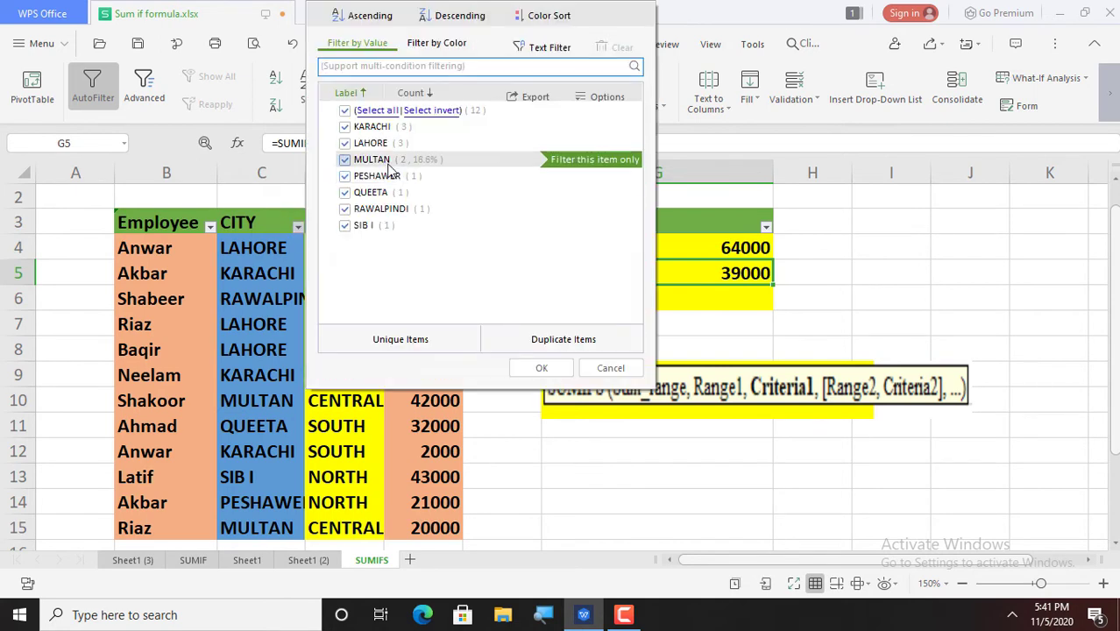
left_click(360, 113)
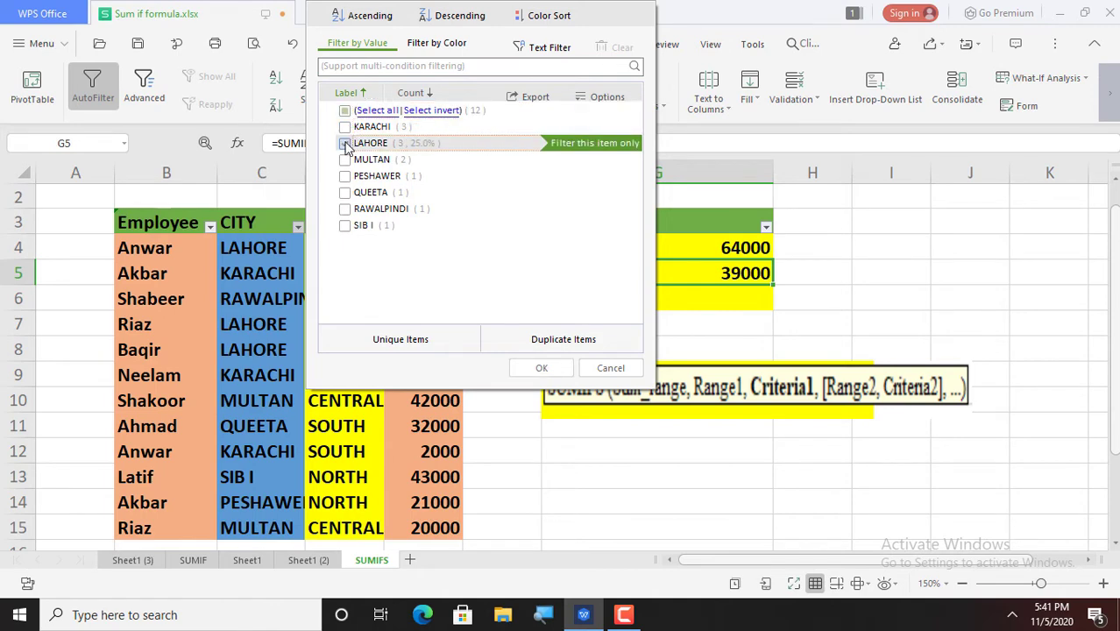
key("Return")
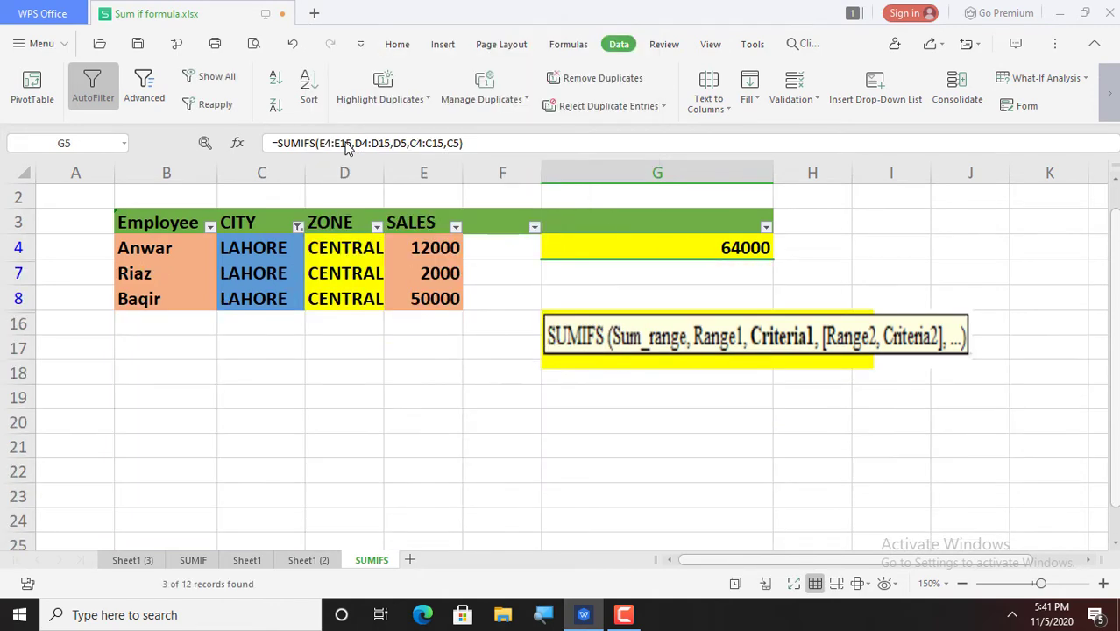
left_click(423, 245)
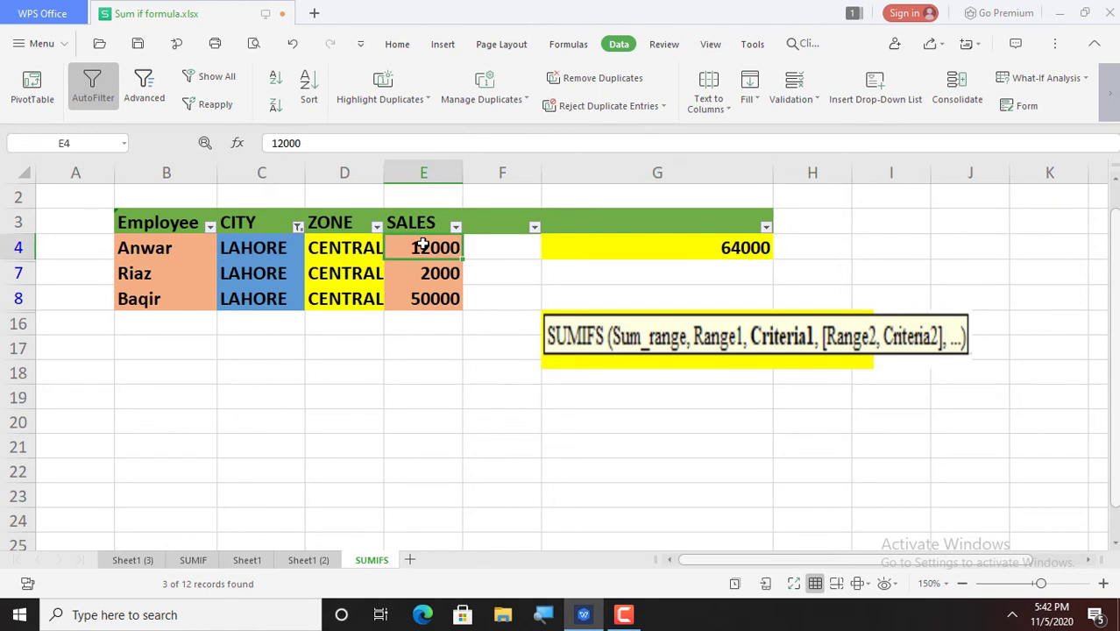
key("shift+Down")
key("shift+Down")
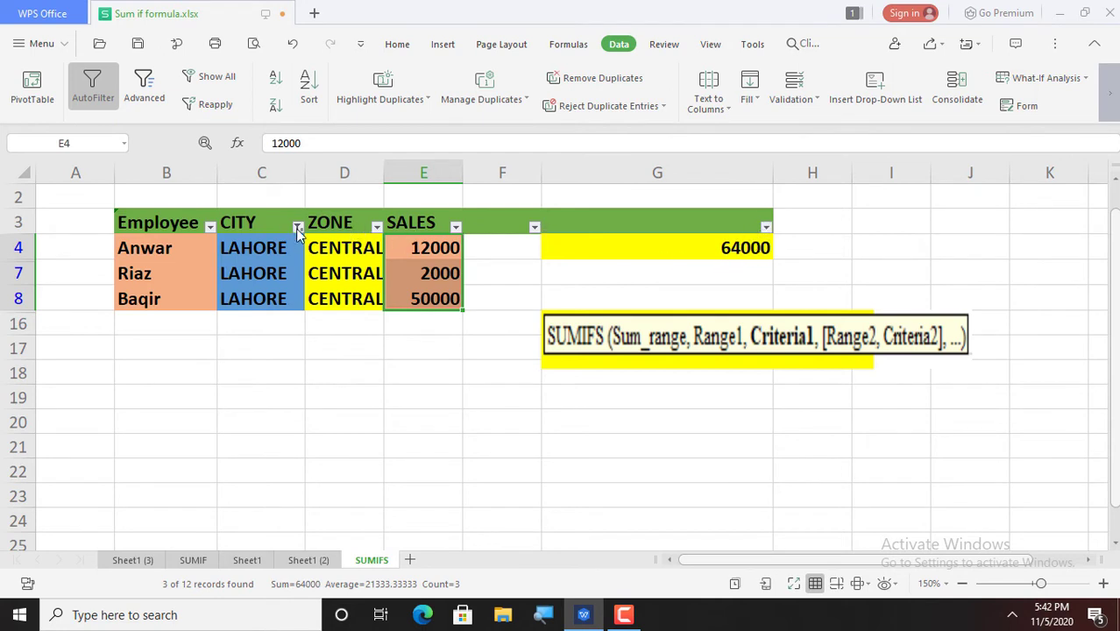
Step: Switch the CITY filter to KARACHI only and select the visible sales figures to check their sum against G5
left_click(297, 227)
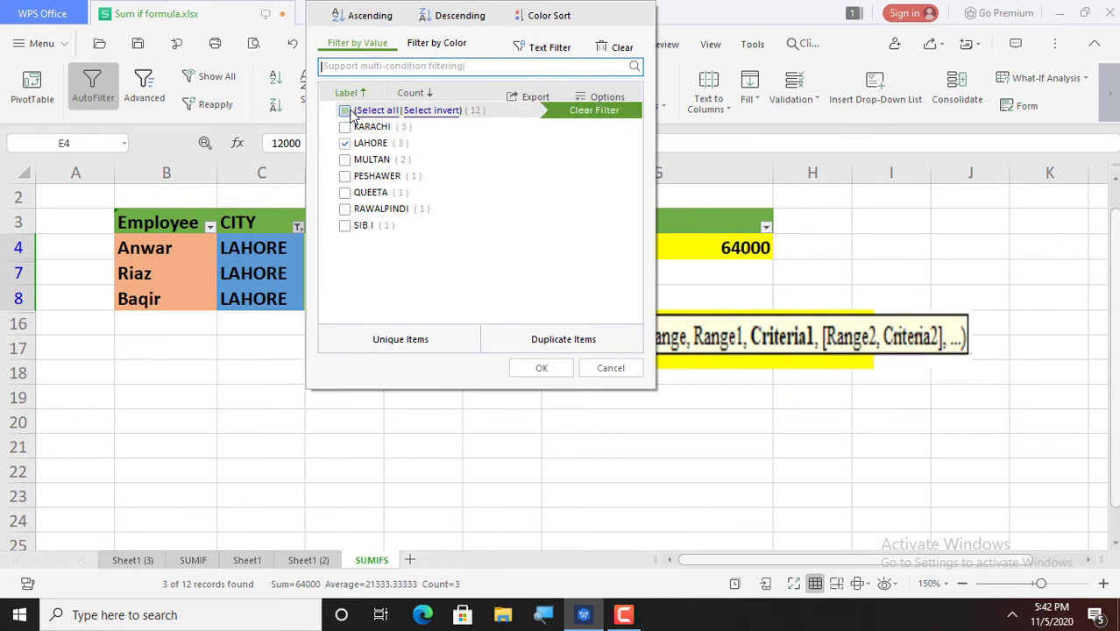
left_click(344, 143)
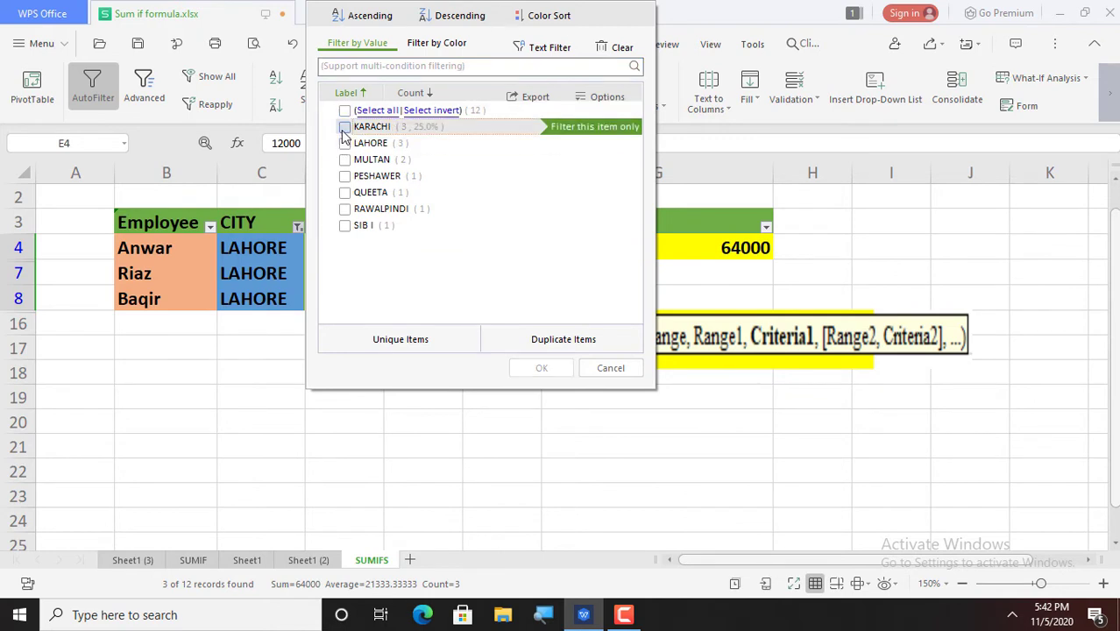
left_click(344, 128)
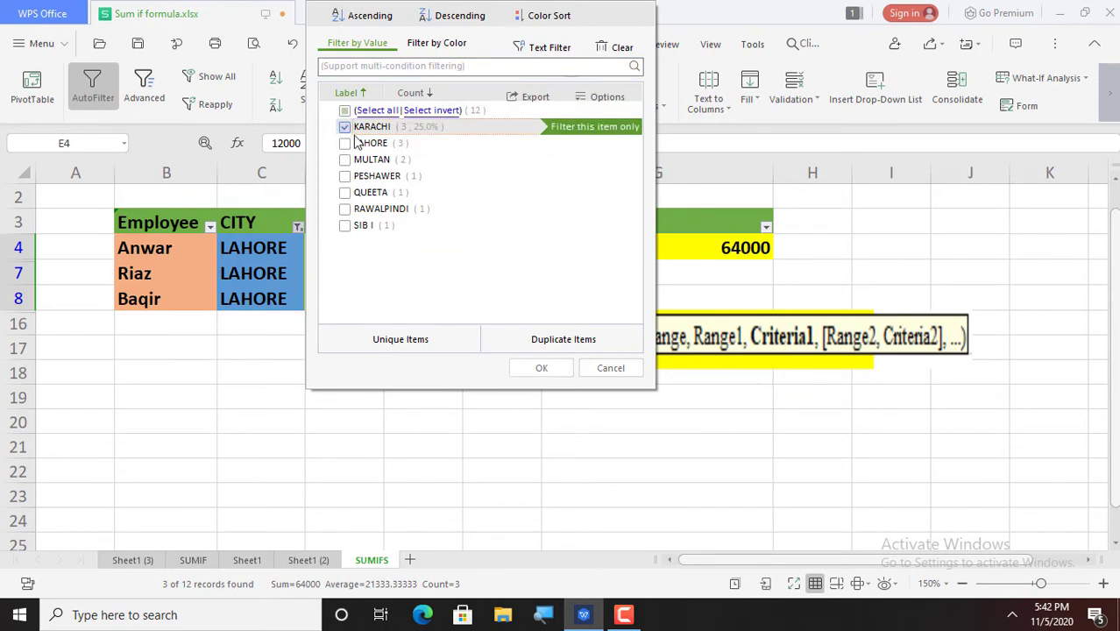
left_click(542, 369)
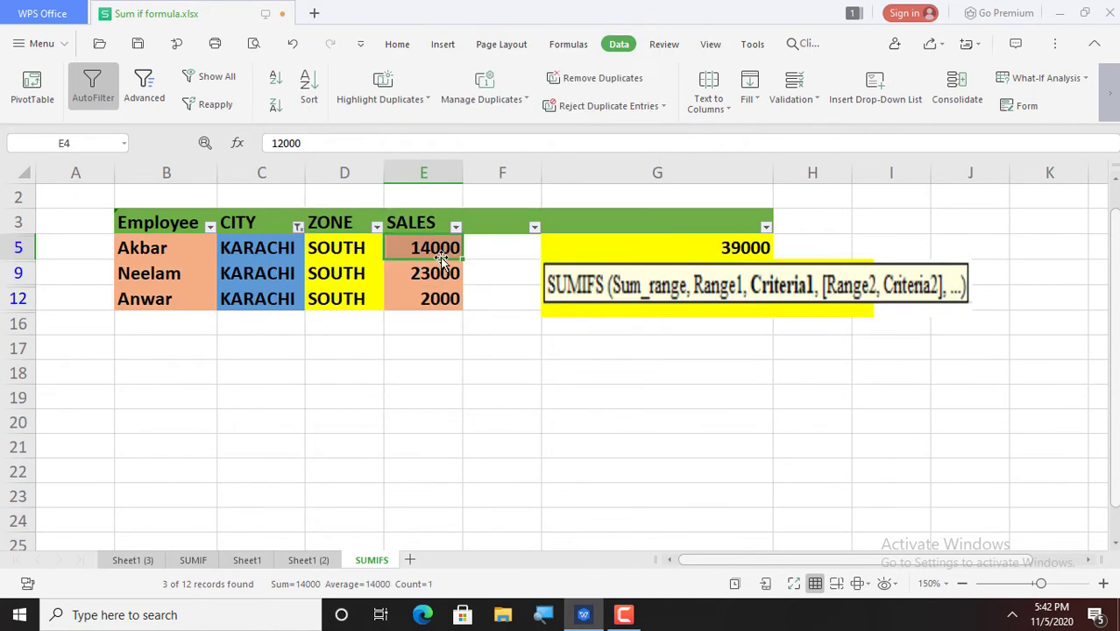
key("ctrl+shift+Down")
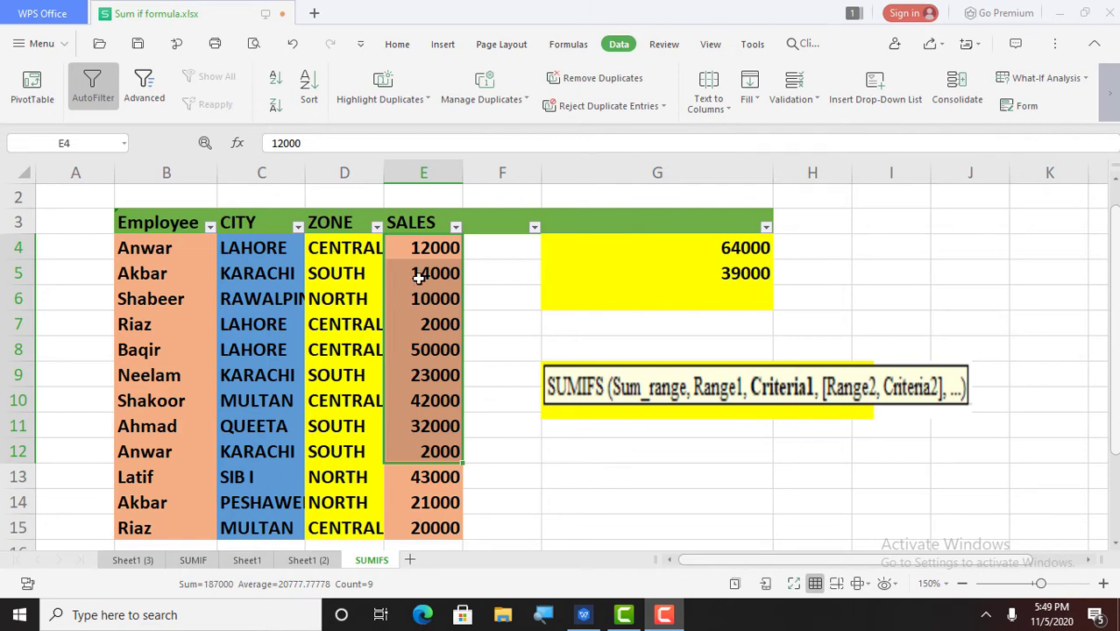
Step: Copy the whole table with its headers and SUMIFS results, range B3:G15
left_click(138, 220)
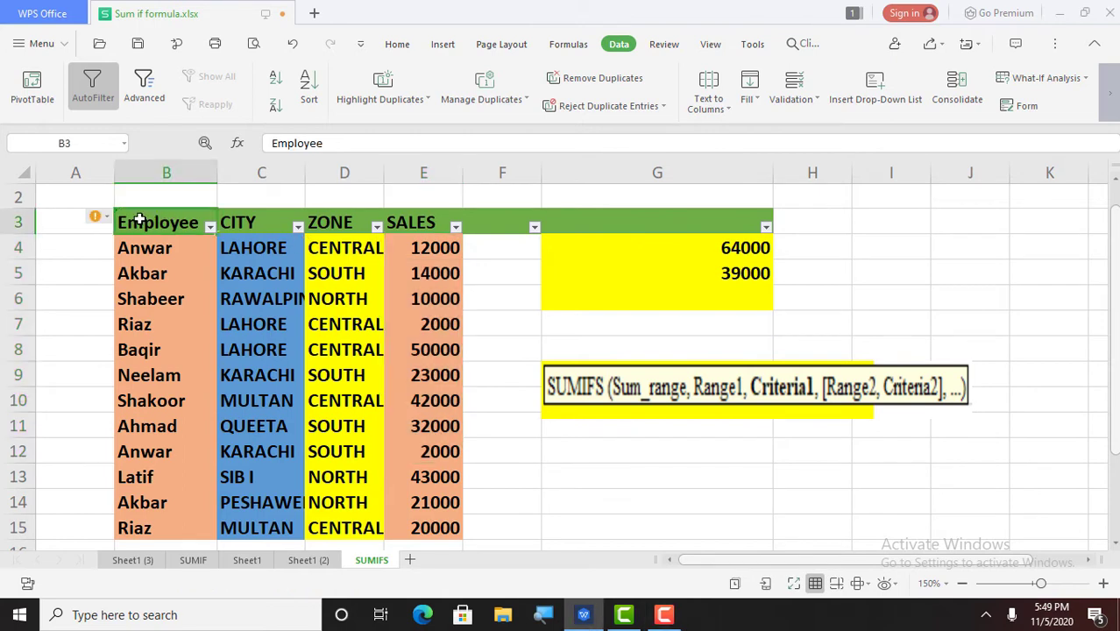
key("shift+Right")
key("shift+Right")
key("shift+Right")
key("shift+Right")
key("shift+Right")
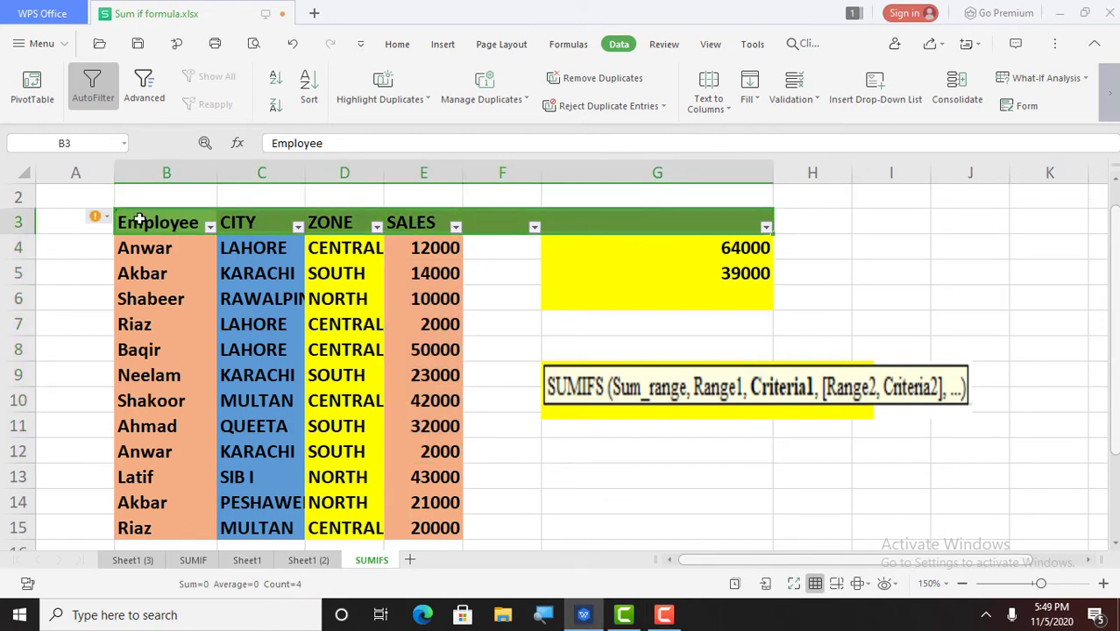
key("shift+Down")
key("shift+Down")
key("shift+Down")
key("shift+Down")
key("shift+Down")
key("shift+Down")
key("shift+Down")
key("shift+Down")
key("shift+Down")
key("shift+Down")
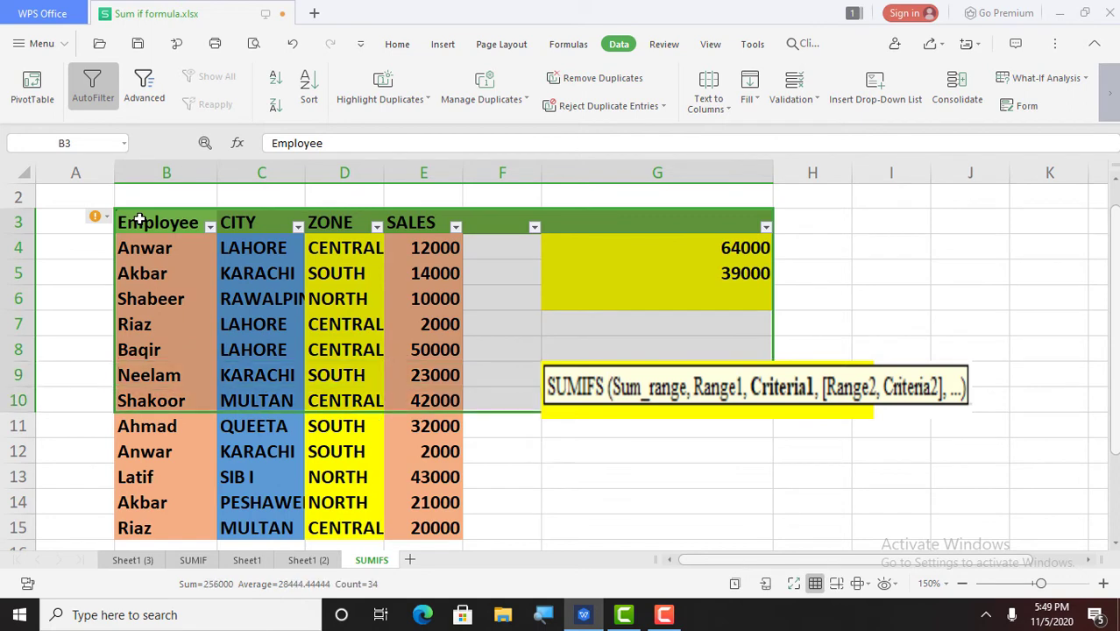
key("shift+Down")
key("shift+Down")
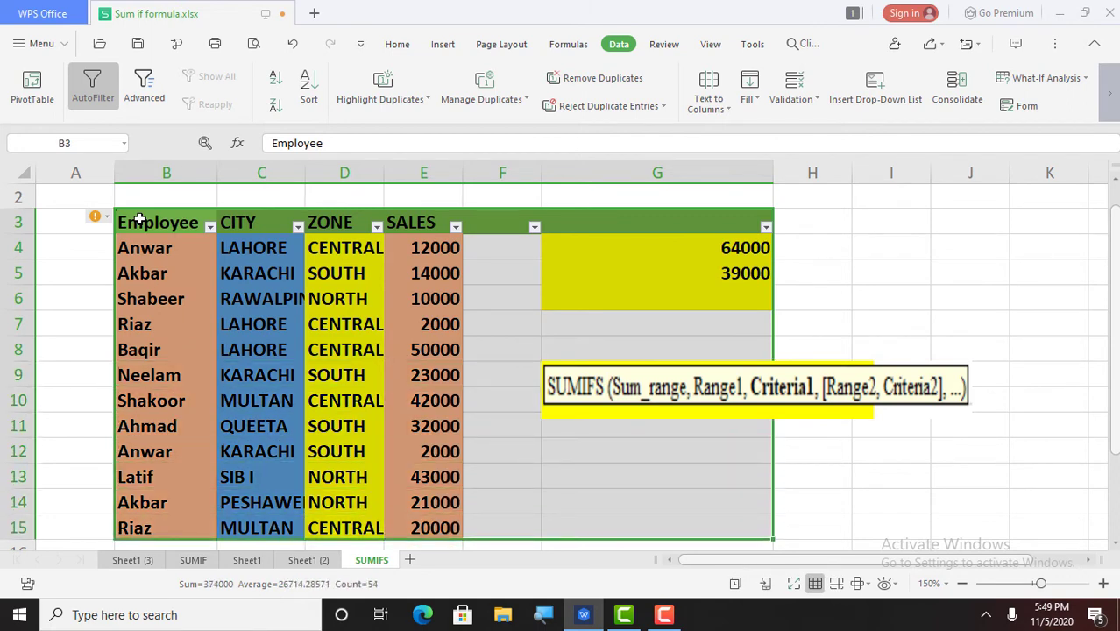
key("ctrl+c")
Step: Add a new sheet and paste the copied table there at B3, transposed, with all content and formatting
left_click(410, 561)
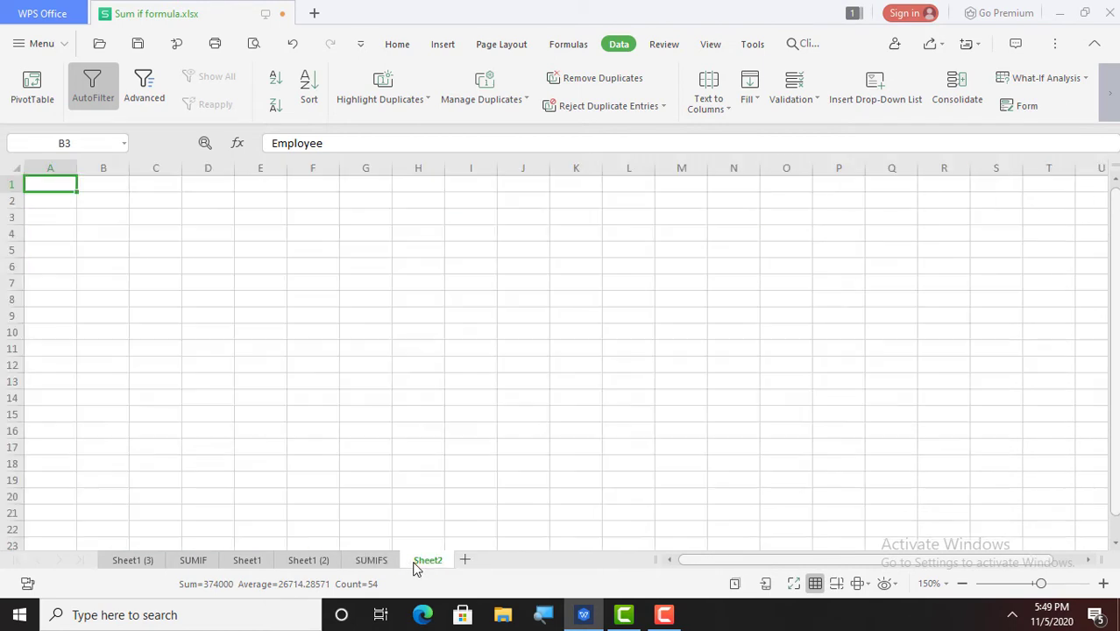
left_click(114, 215)
right_click(114, 215)
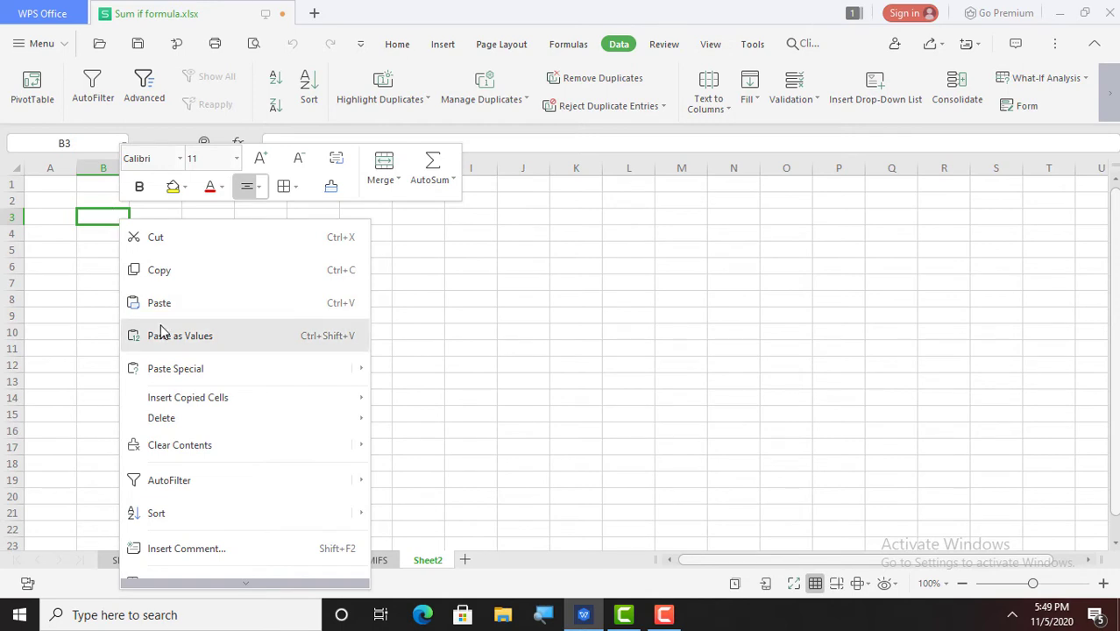
left_click(195, 369)
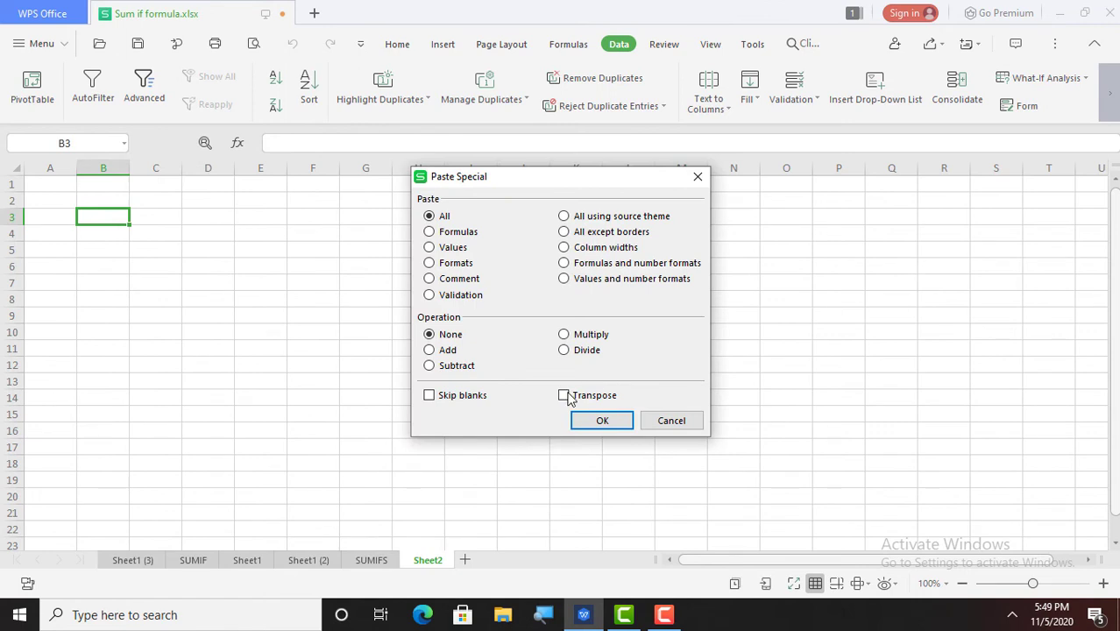
left_click(605, 422)
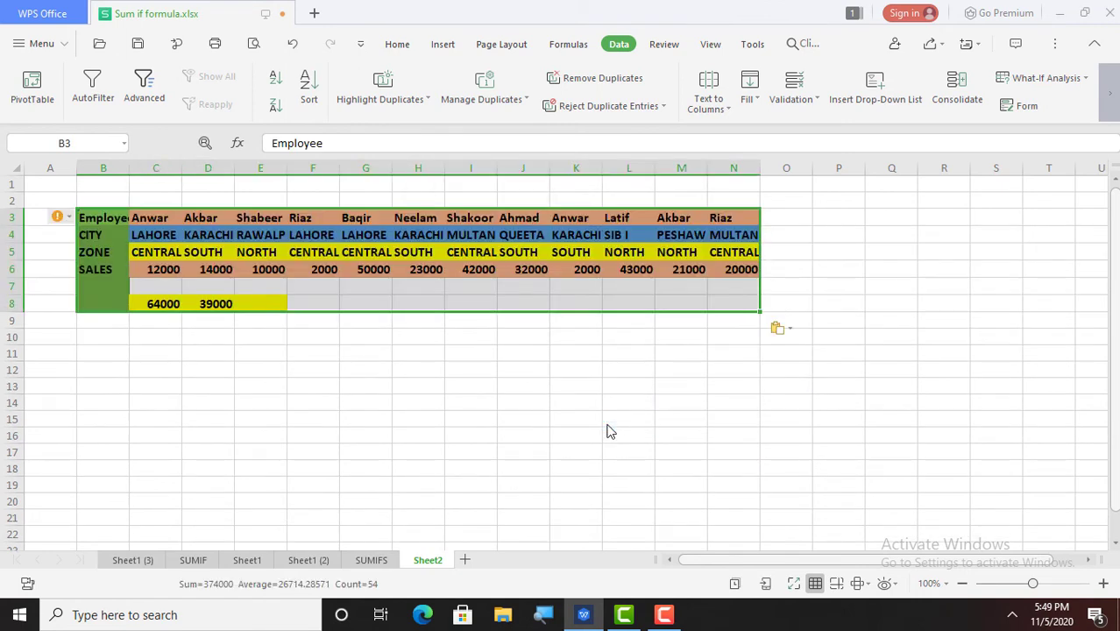
Step: Examine the SUMIFS formulas in C8 and D8 of the transposed table and the city criterion in C4
left_click(435, 352)
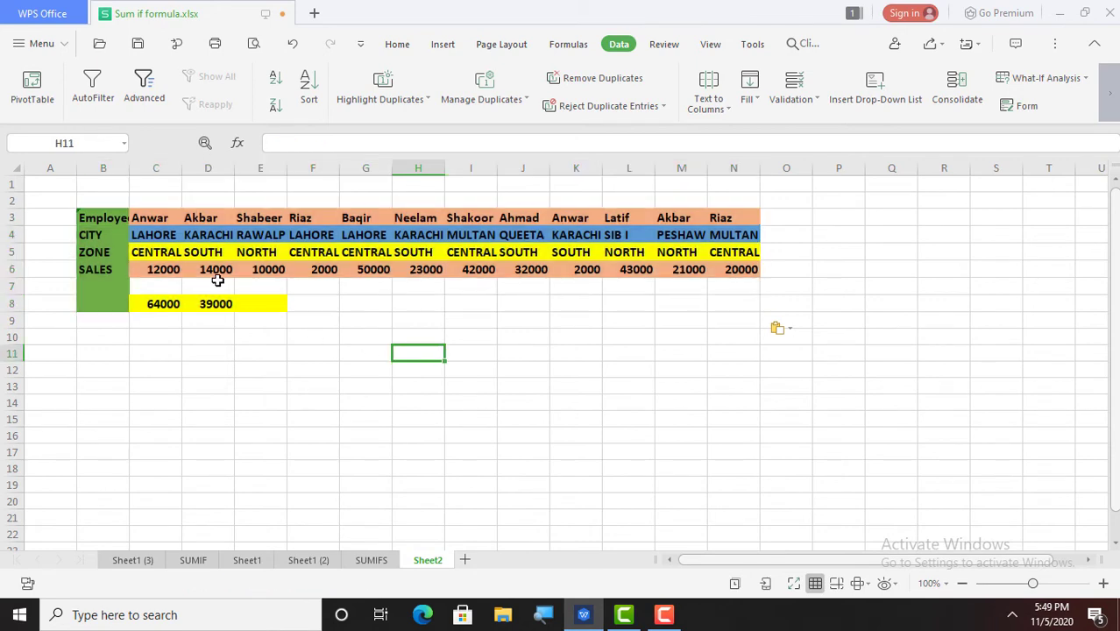
left_click(158, 304)
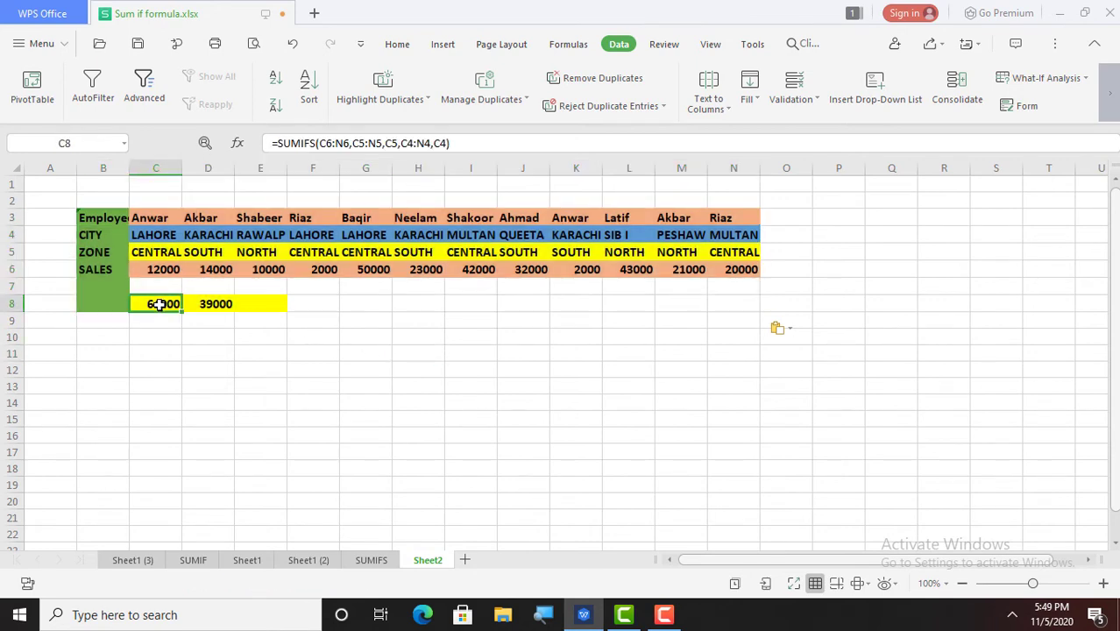
left_click(218, 306)
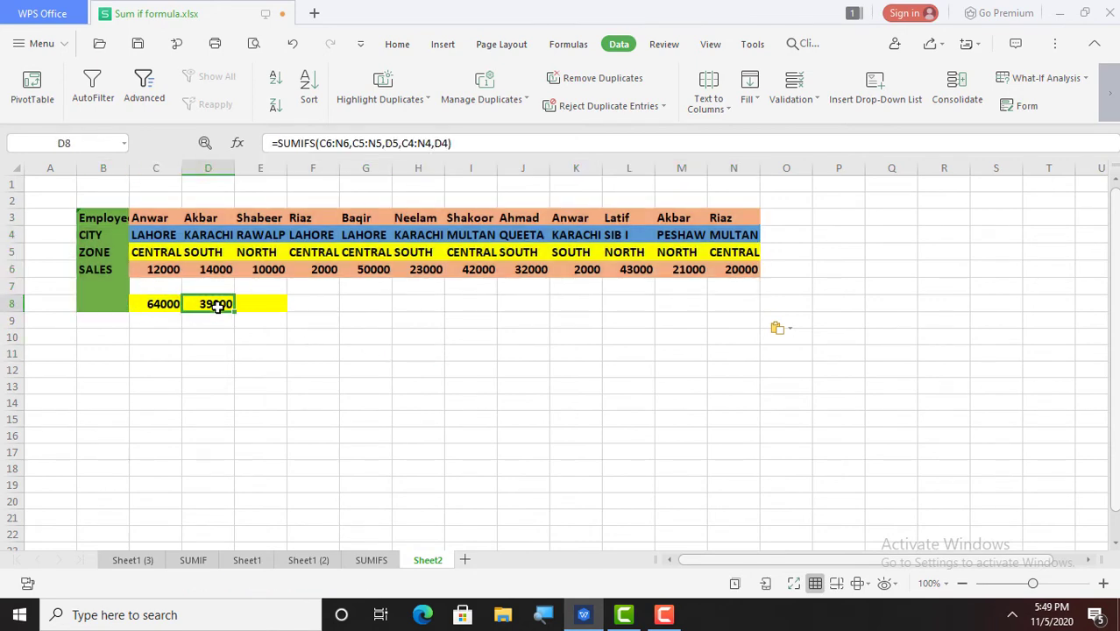
left_click(151, 302)
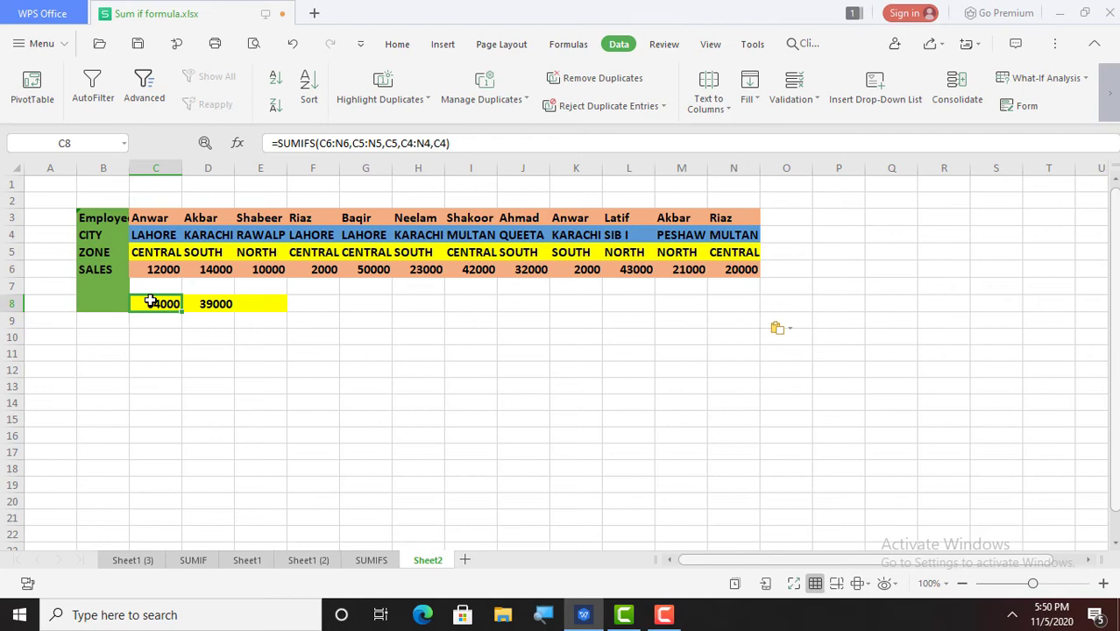
left_click(158, 235)
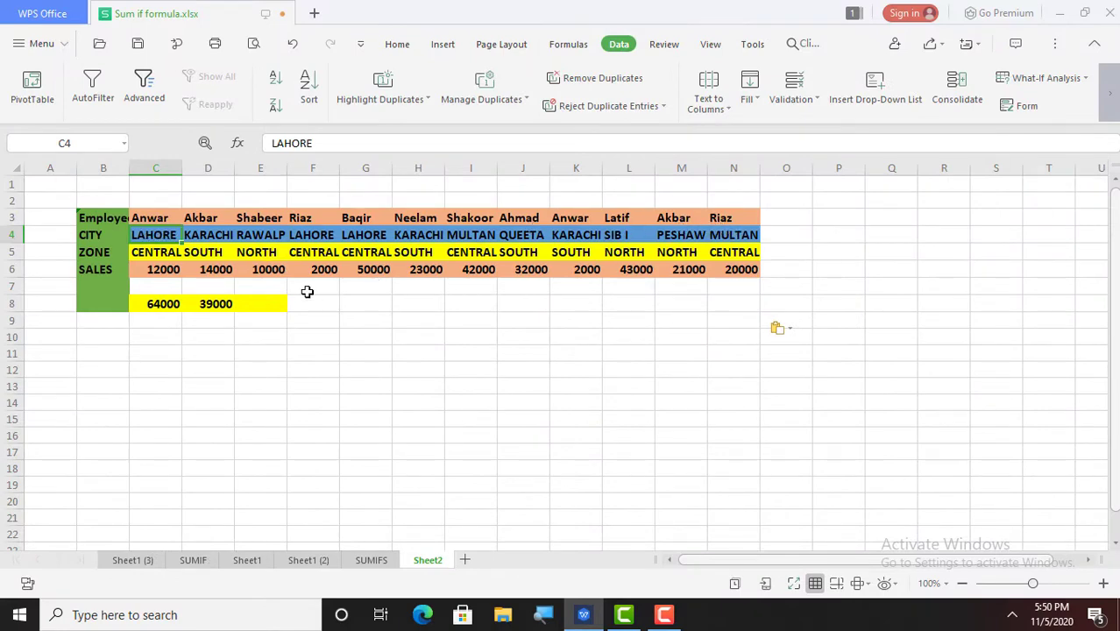
left_click(178, 305)
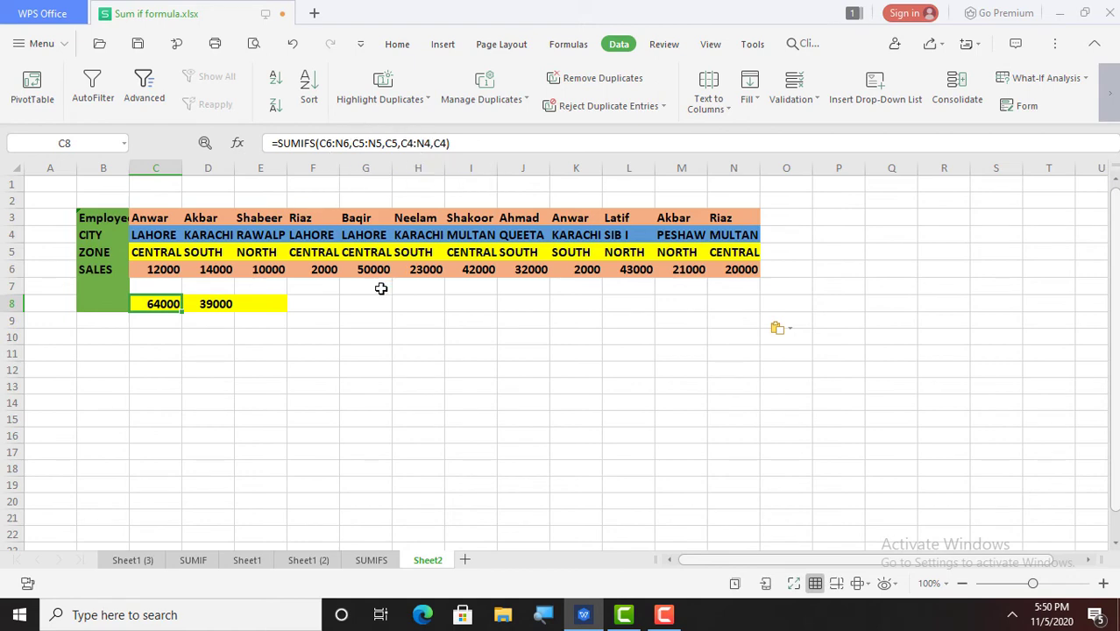
left_click(213, 302)
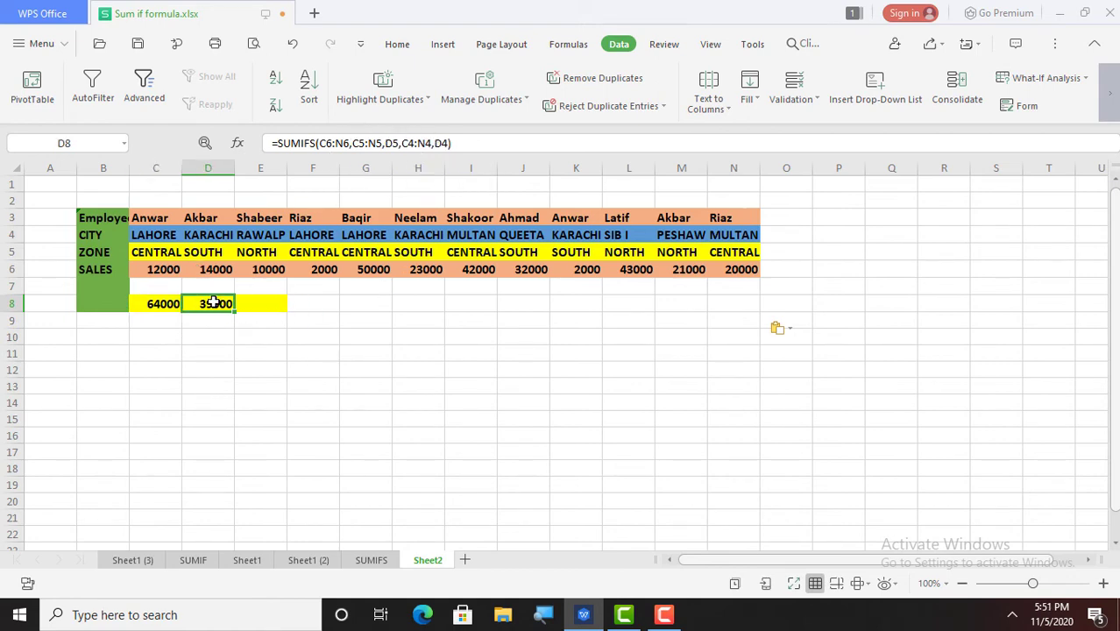
Step: Start a SUMIFS formula in E8 with the sales figures C6:N6 as the sum range
left_click(167, 306)
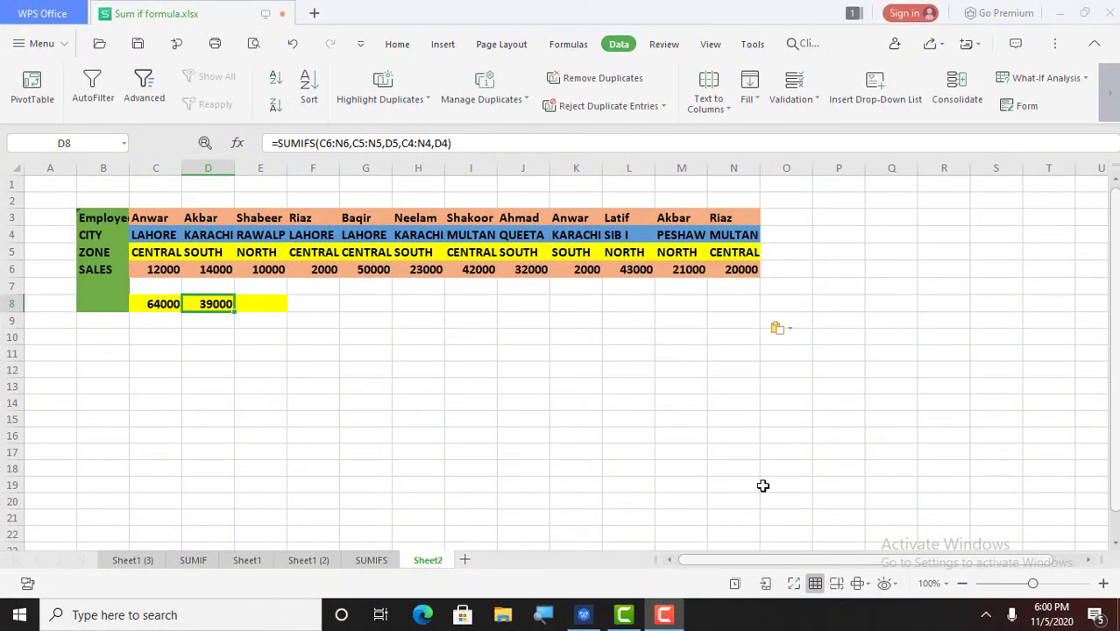
left_click(260, 305)
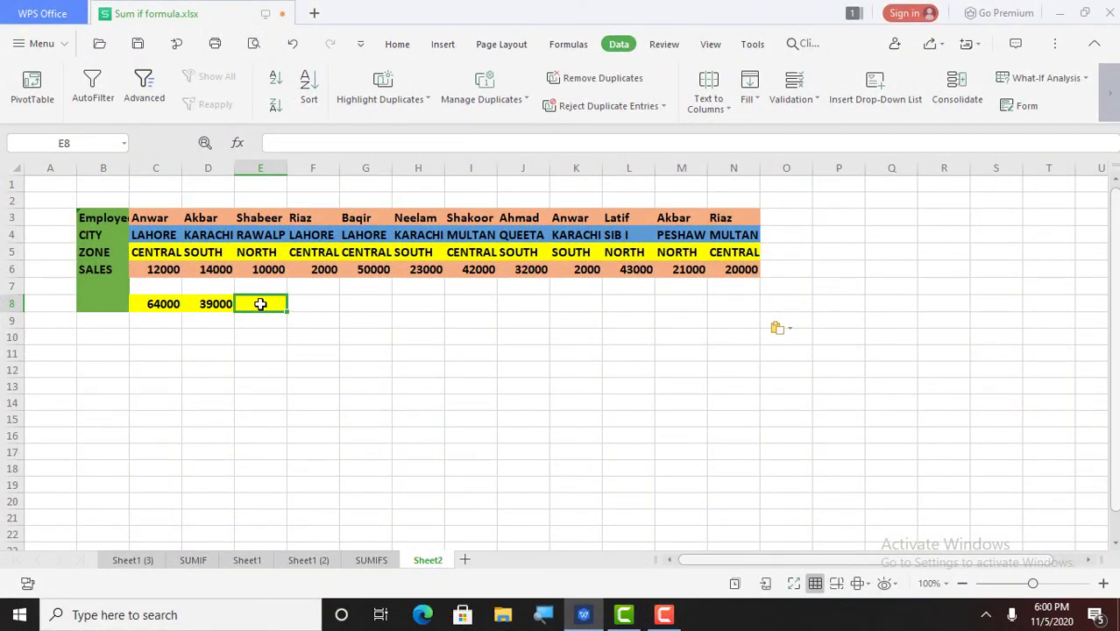
double_click(260, 304)
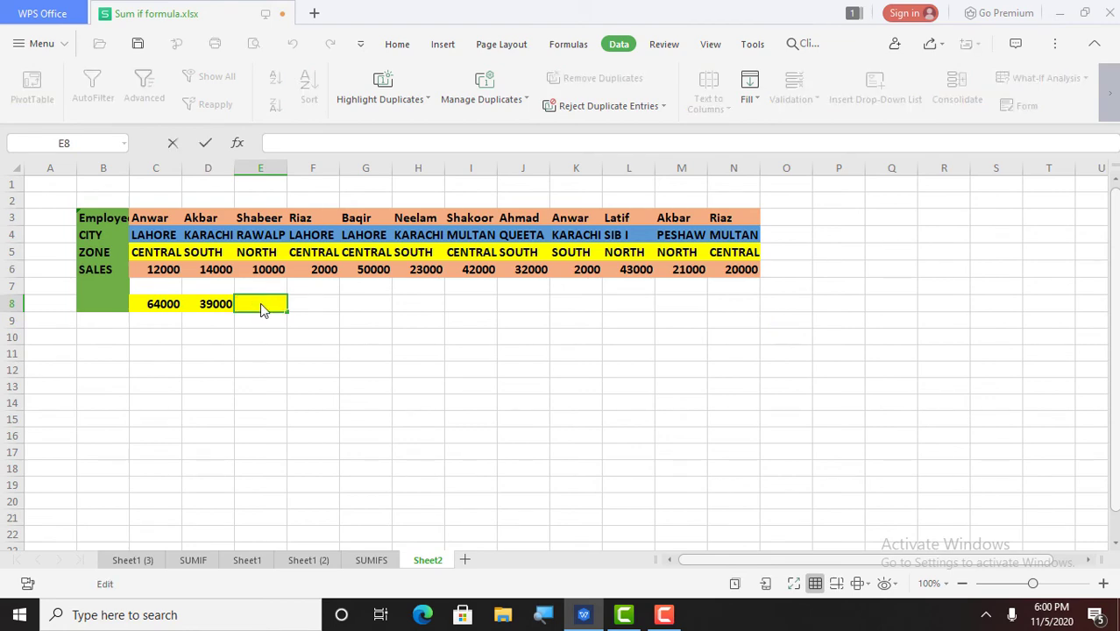
type("=SUMI")
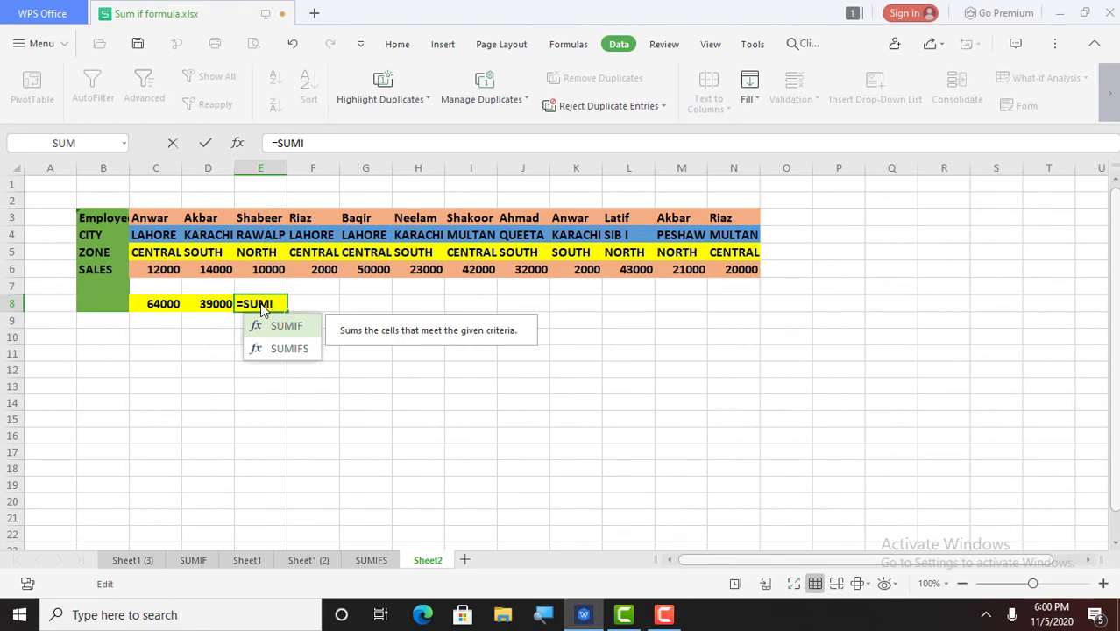
type("FS")
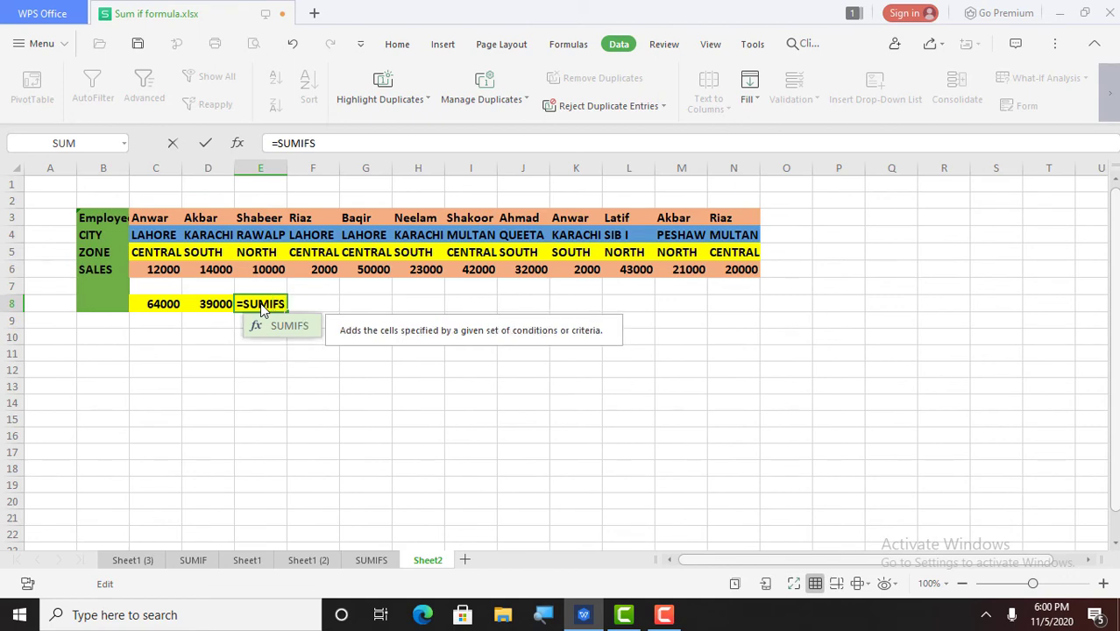
type("(")
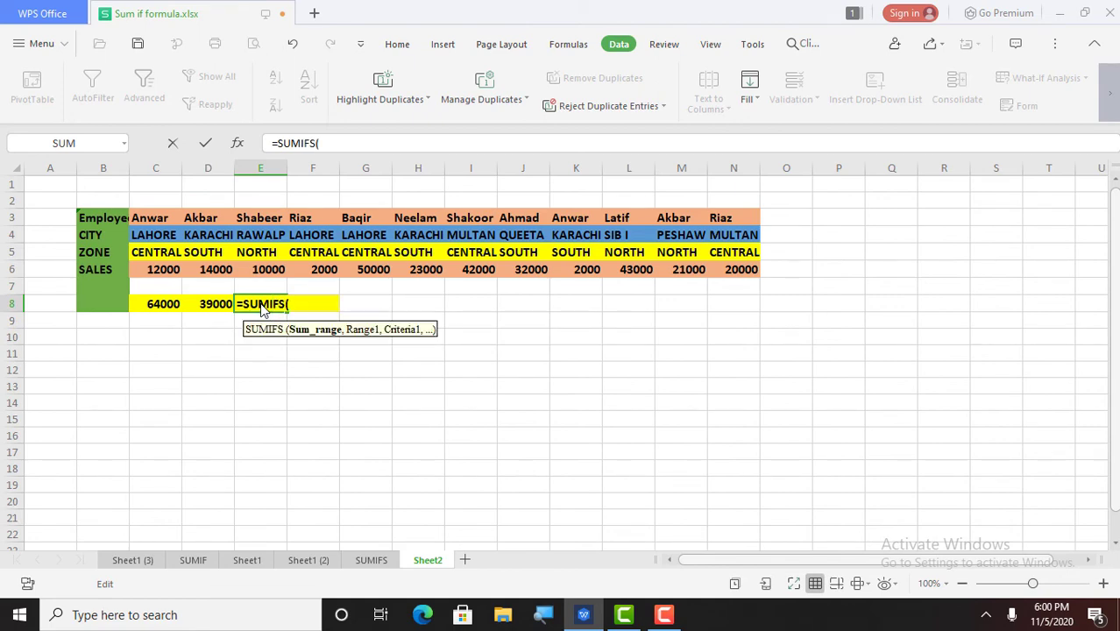
left_click(150, 272)
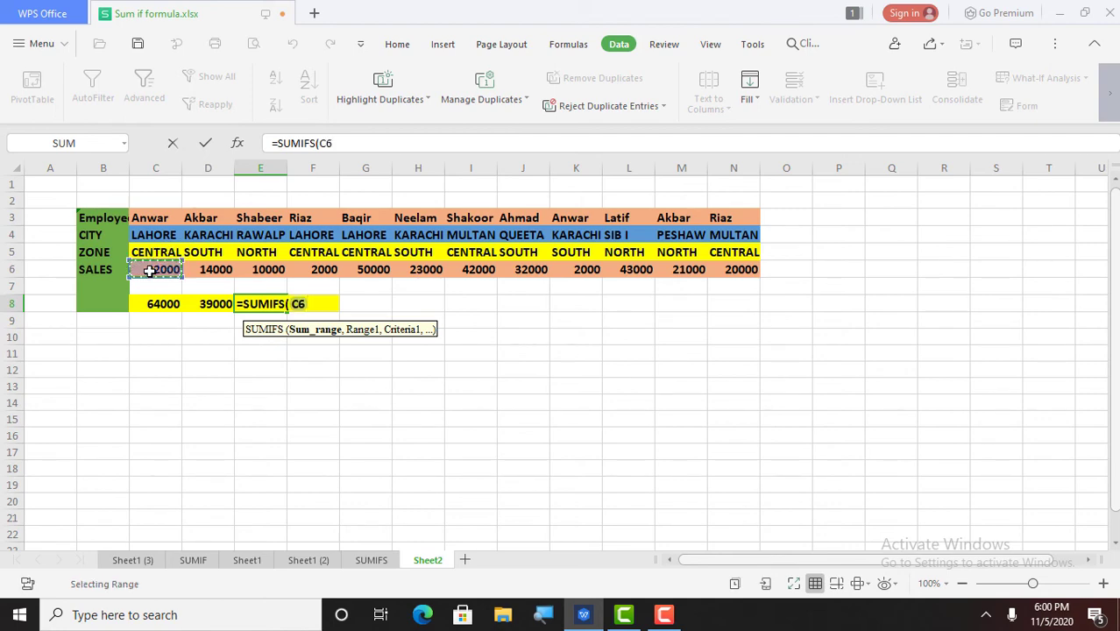
mouse_move(150, 272)
left_mouse_down()
mouse_move(635, 288)
mouse_move(741, 275)
left_mouse_up()
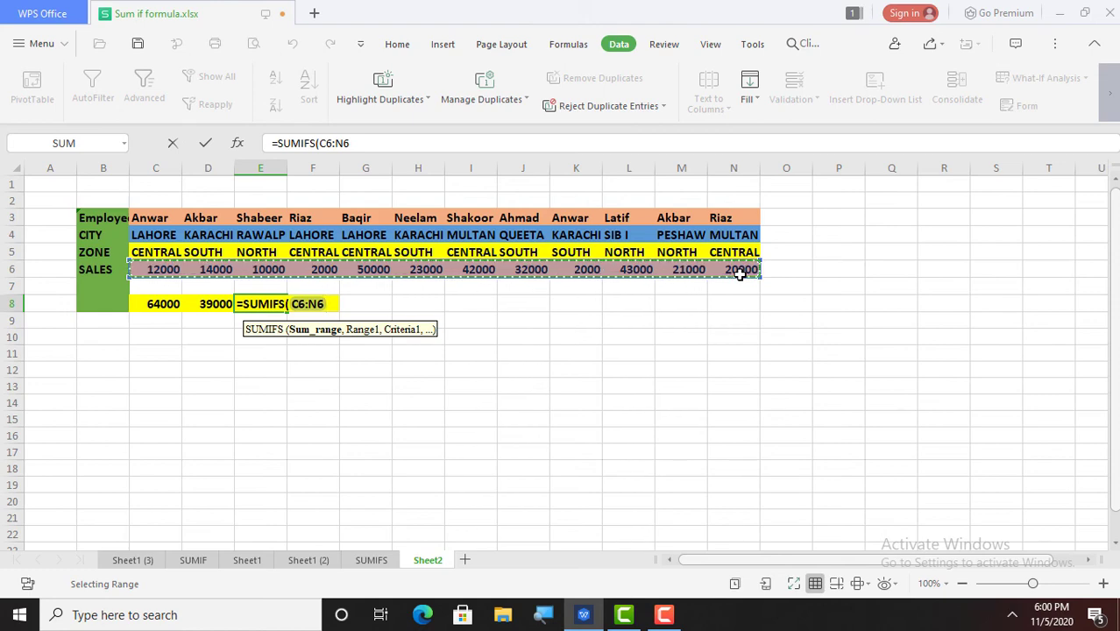
type(",")
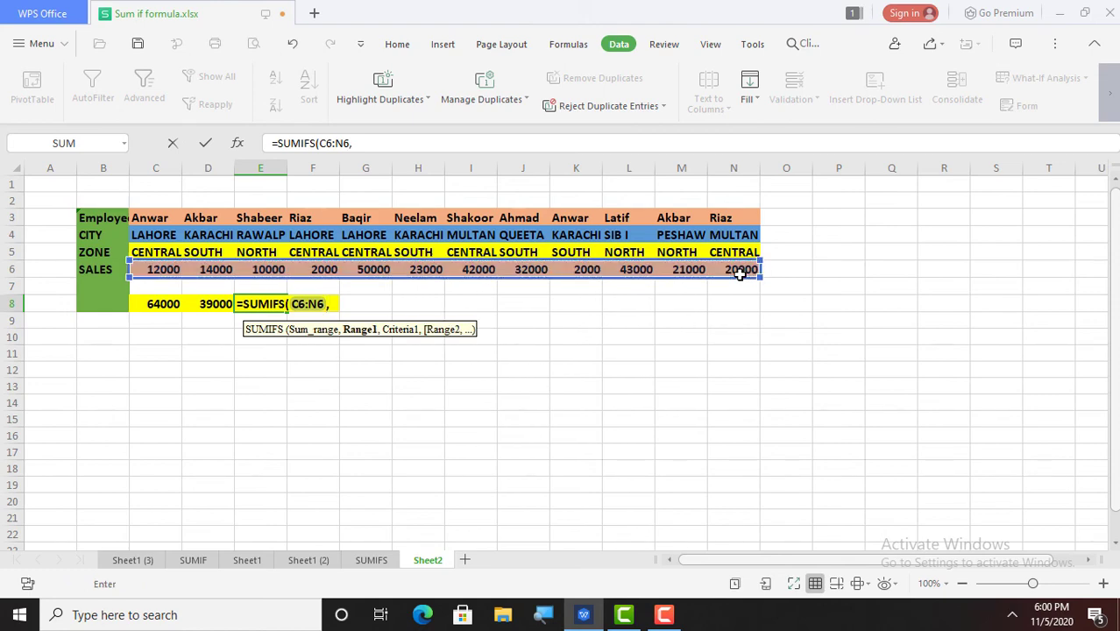
Step: Add the zone row C5:N5 as the first criteria range of the E8 formula, with E5 as its criterion
left_click(144, 252)
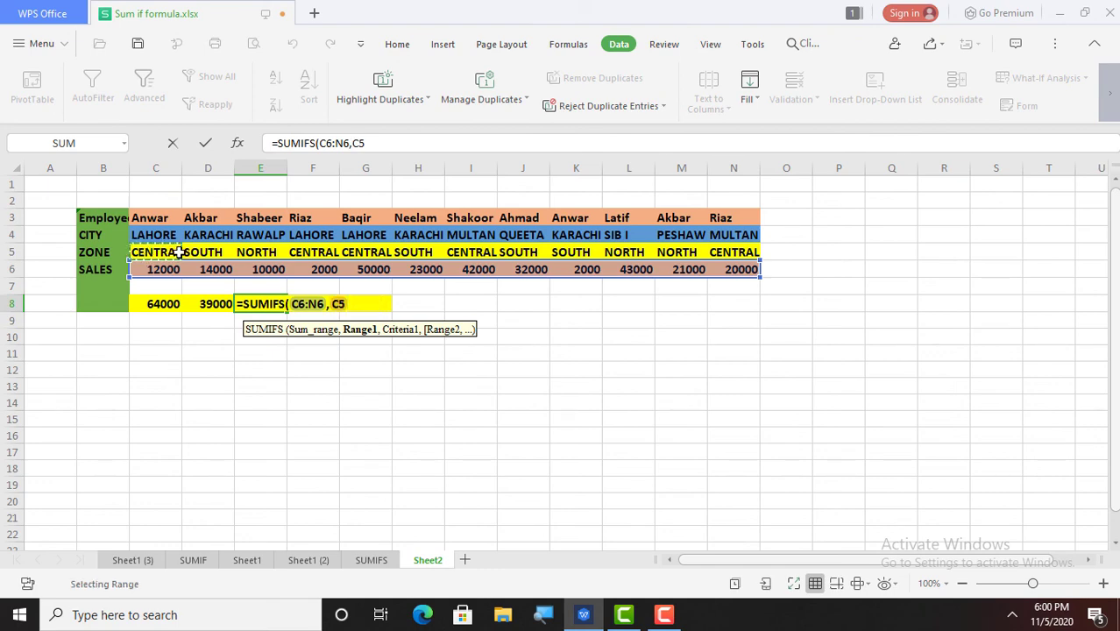
left_click_drag(180, 253, 225, 253)
left_click_drag(335, 253, 724, 253)
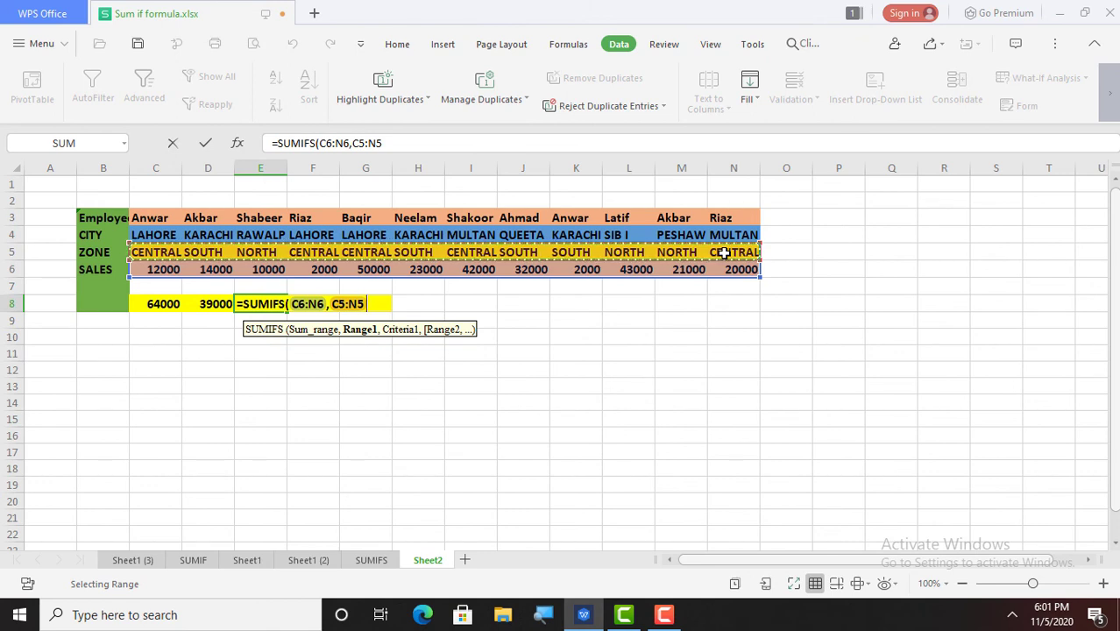
type(",")
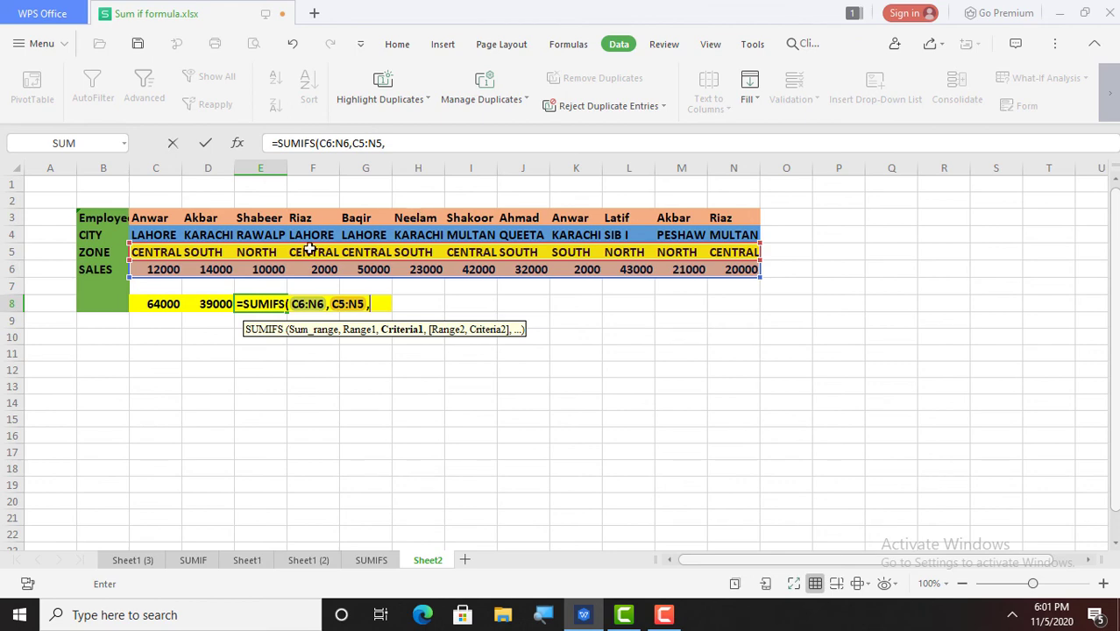
left_click(264, 251)
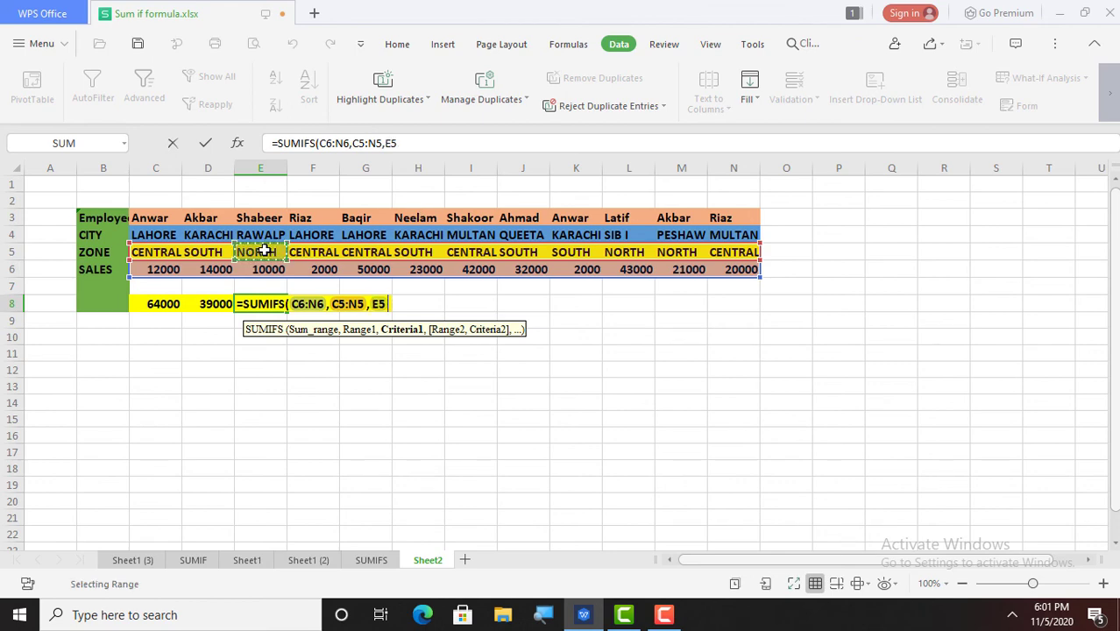
type(",")
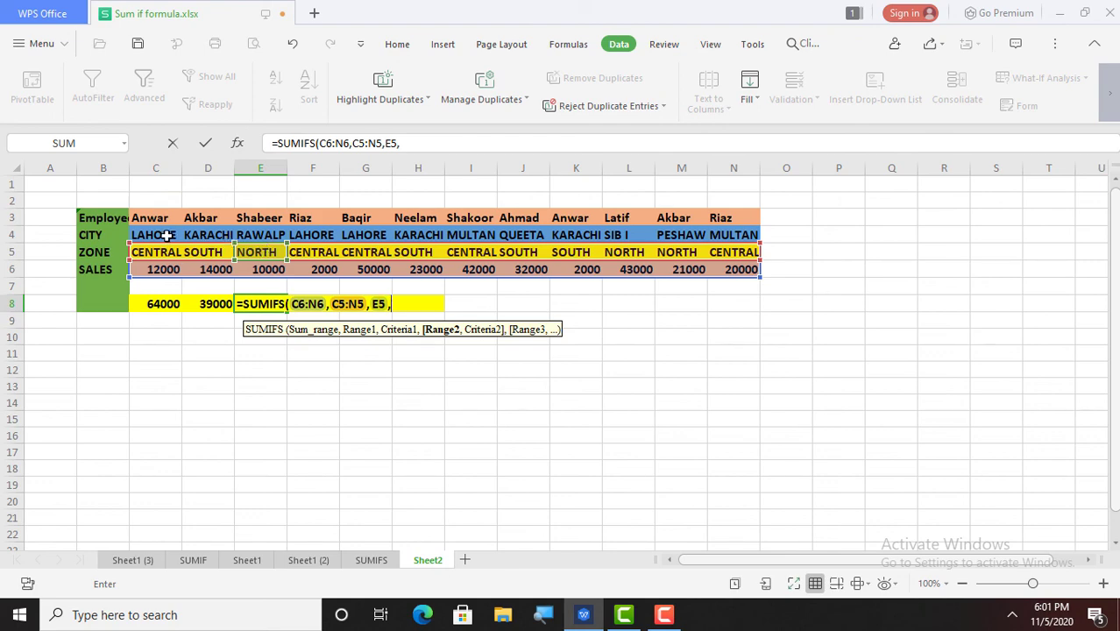
Step: Add the city row C4:N4 as the second criteria range with criterion E4, and complete the SUMIFS formula in E8
left_click_drag(156, 235, 732, 234)
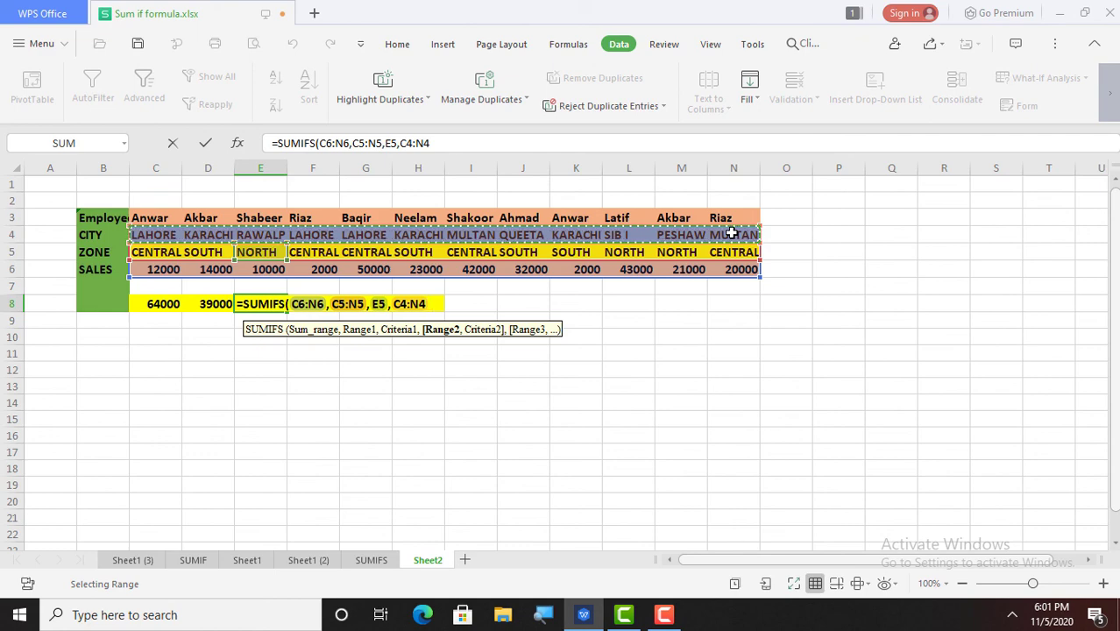
type(",")
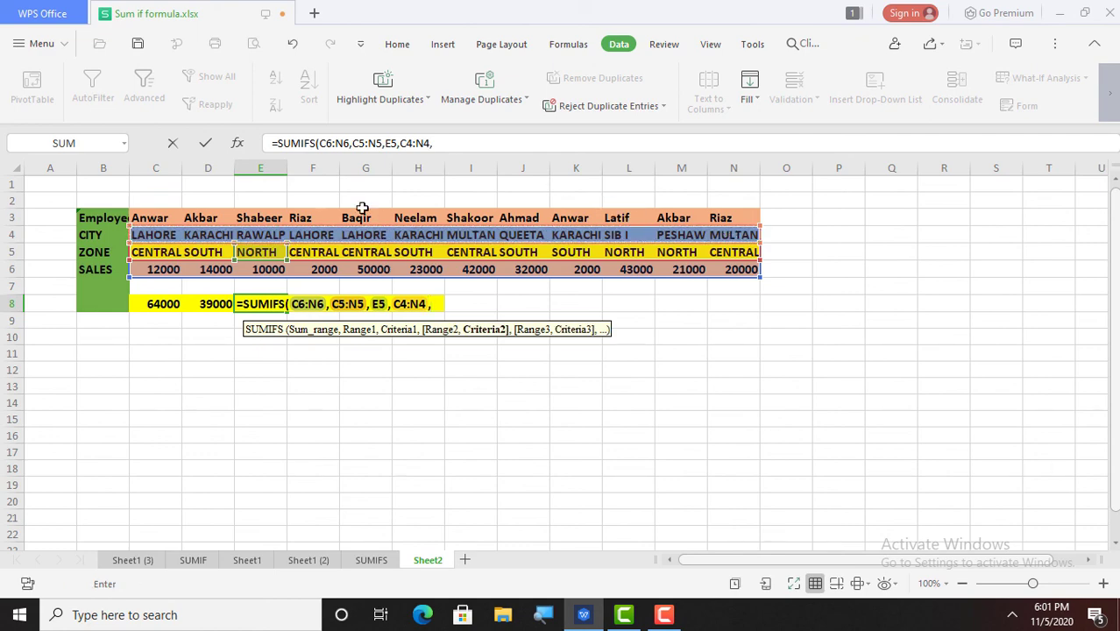
left_click(261, 235)
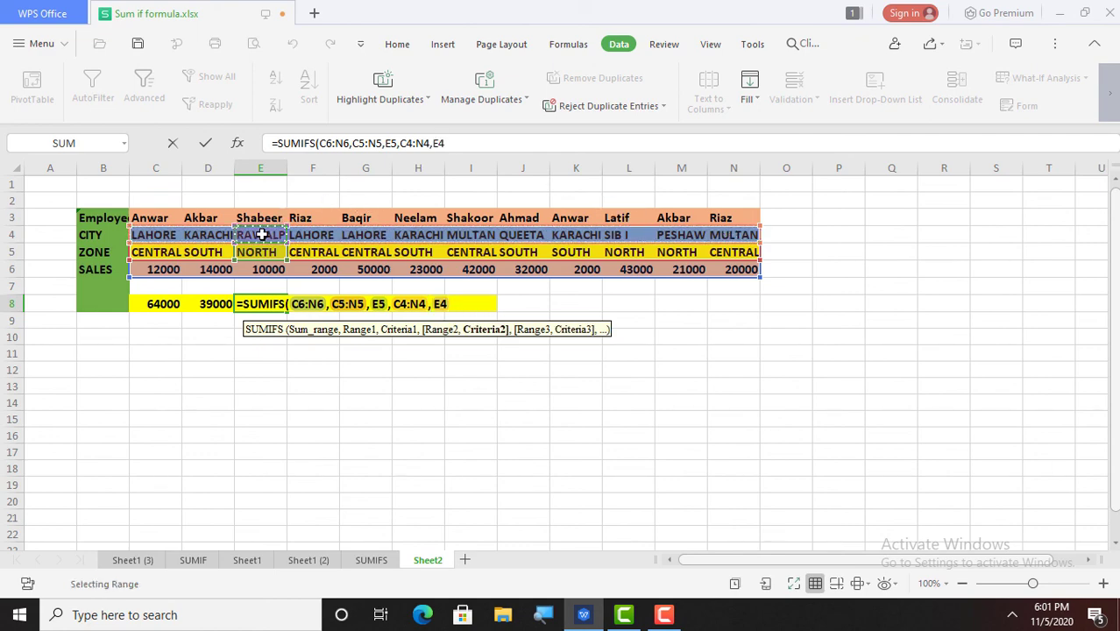
type(")")
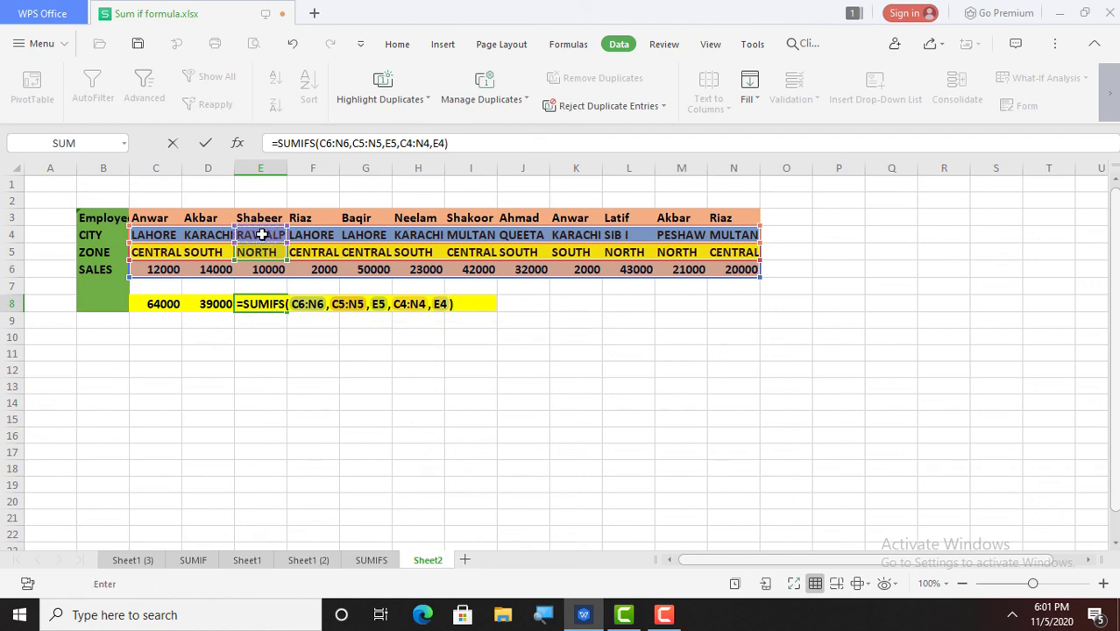
key("Return")
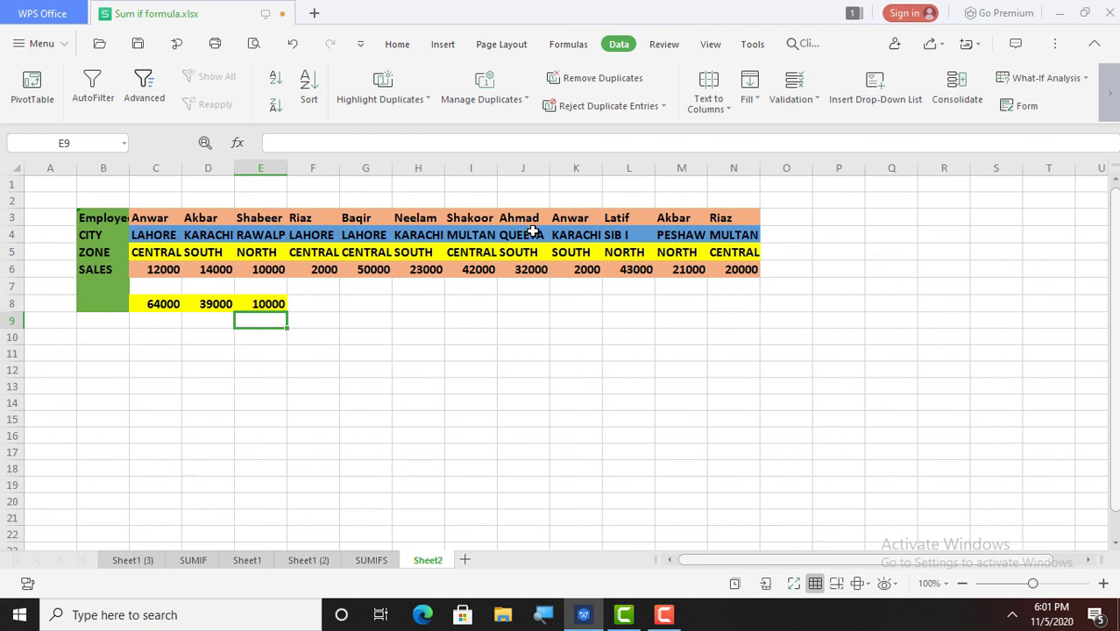
left_click(263, 305)
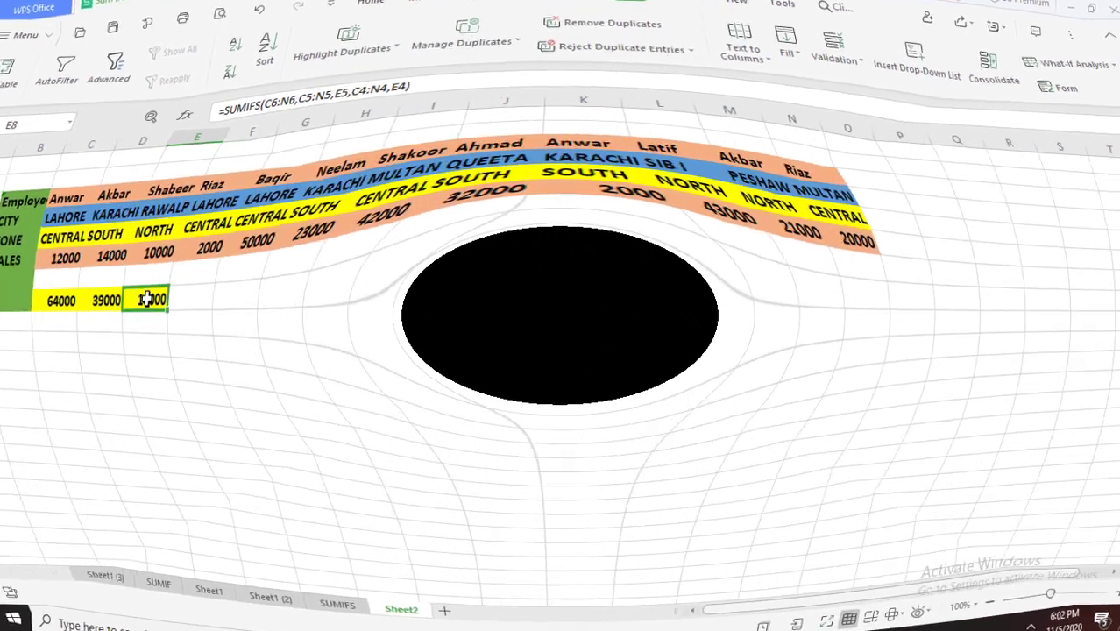